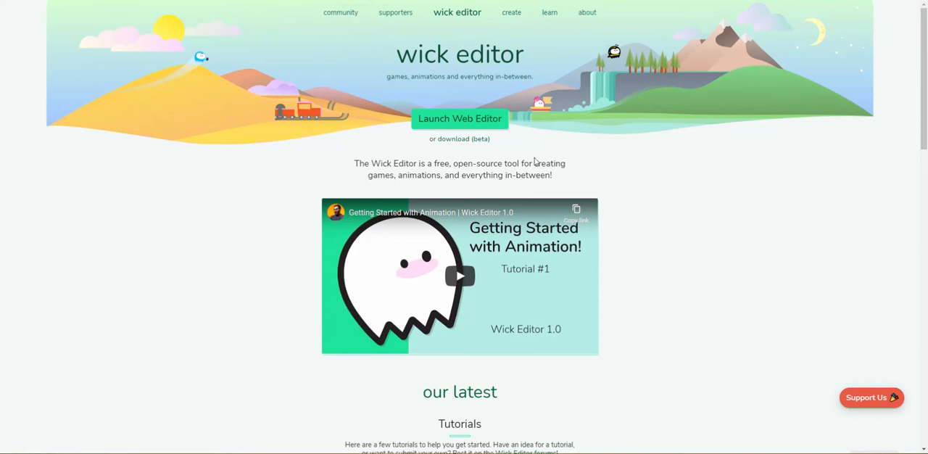
Launch the web version of Wick Editor, dismiss the welcome message and delete the autosave to start fresh
left_click(479, 120)
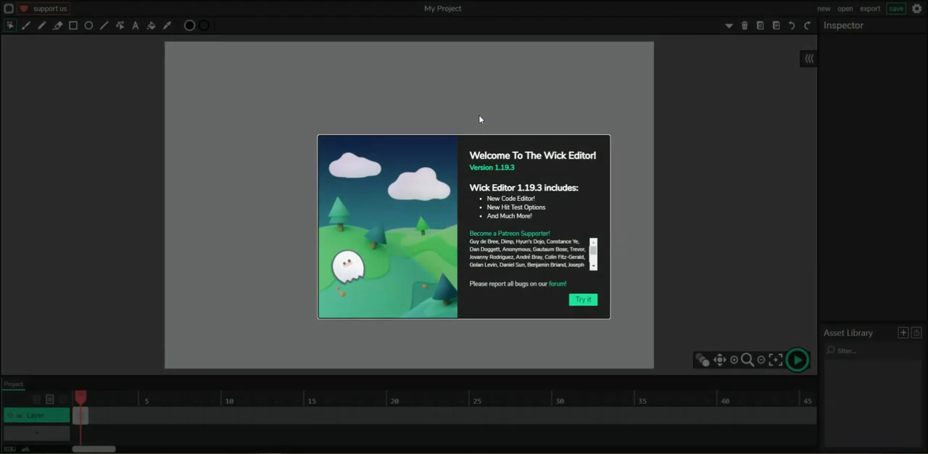
left_click(589, 304)
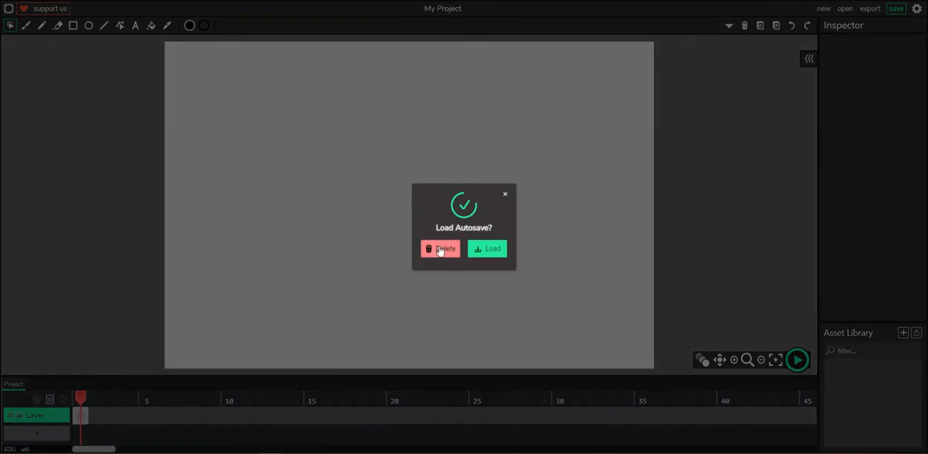
left_click(438, 249)
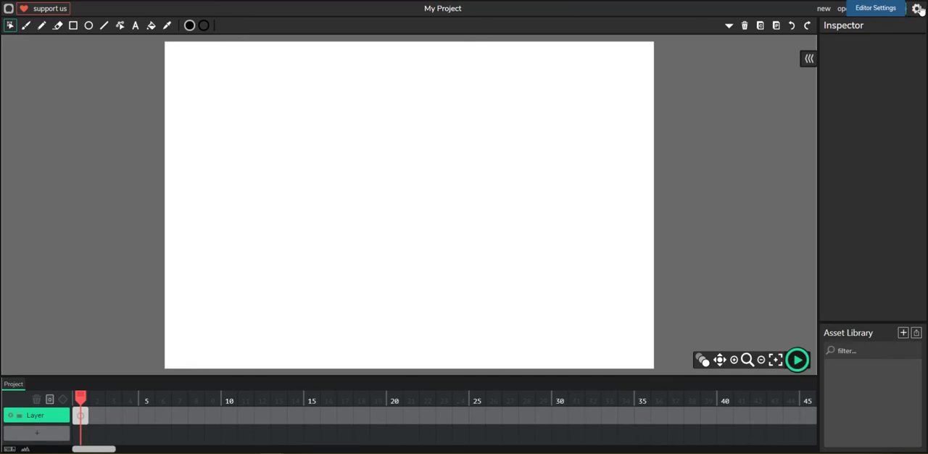
Name the project MotionText and choose a medium-dark blue background colour in the project settings
left_click(918, 8)
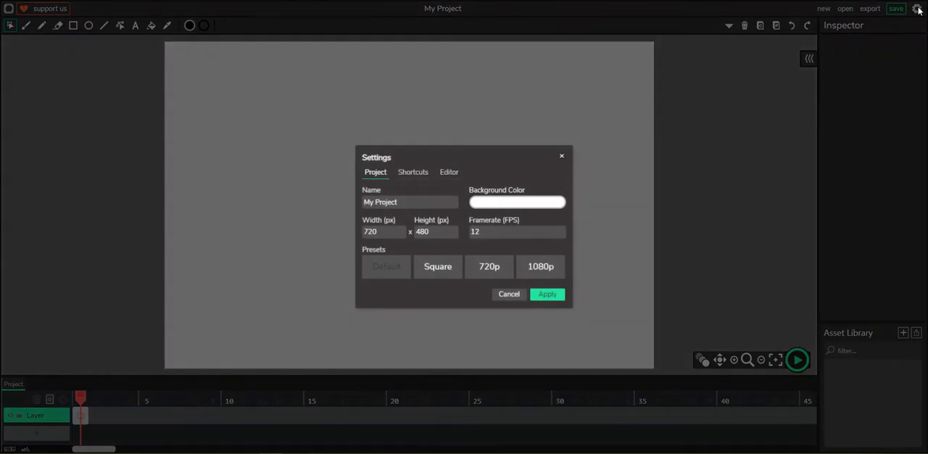
left_click_drag(411, 205, 343, 208)
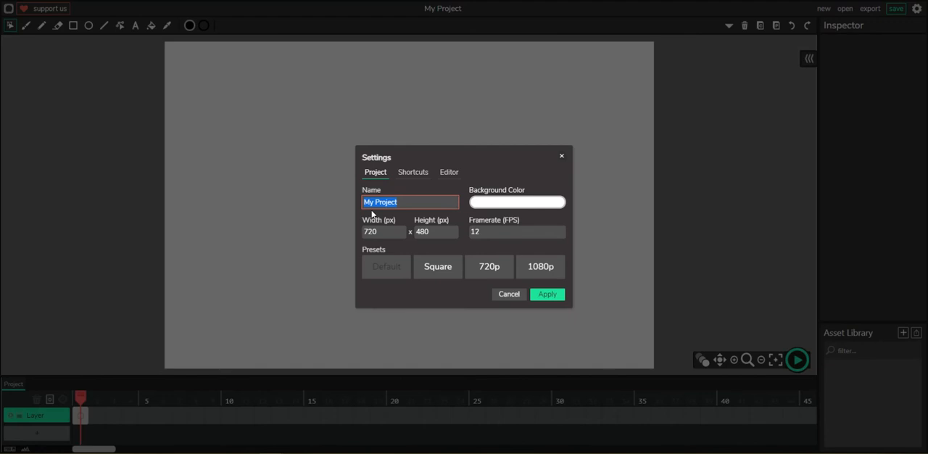
type("MotionText")
left_click(504, 202)
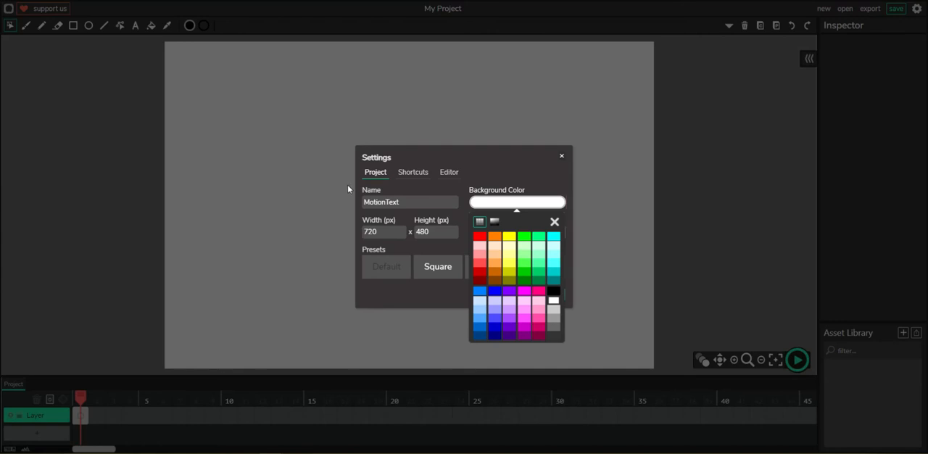
left_click(481, 327)
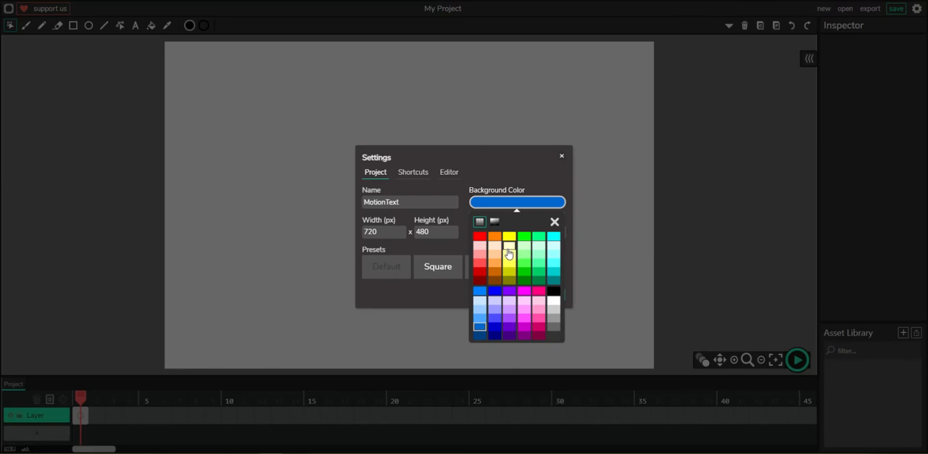
left_click(523, 178)
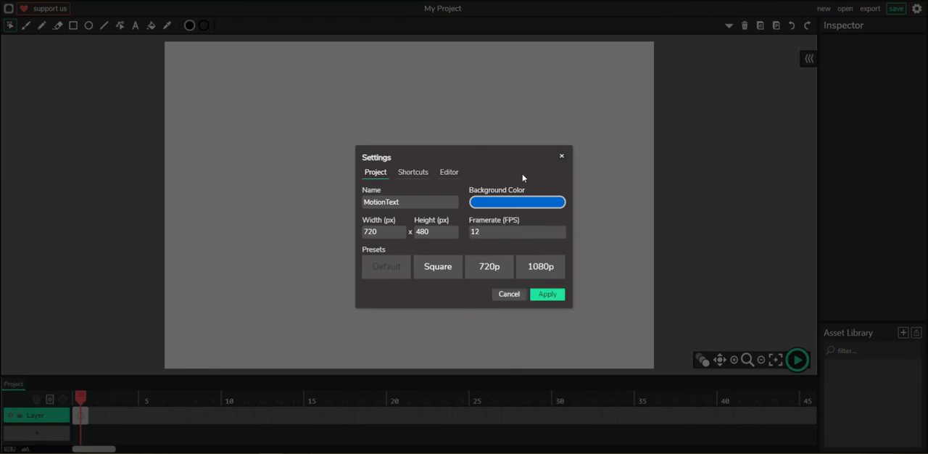
Set the project to the 1080p preset with a framerate of 24 FPS and apply the settings
left_click(542, 270)
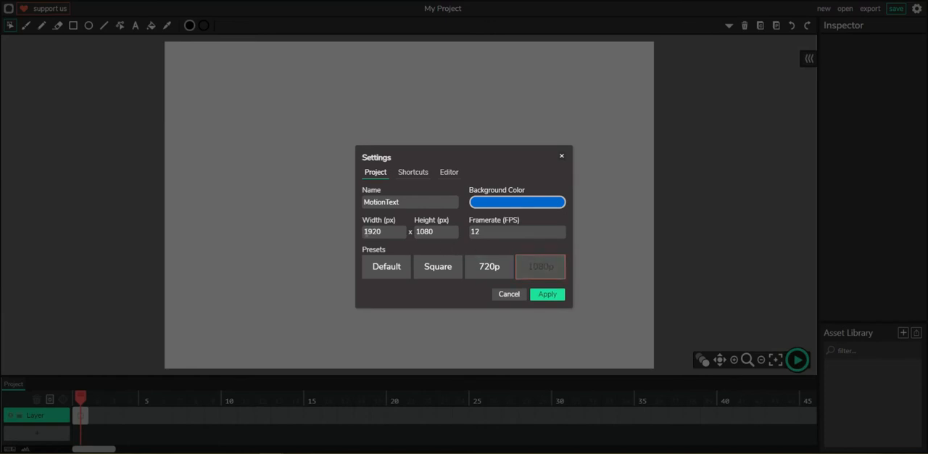
double_click(487, 232)
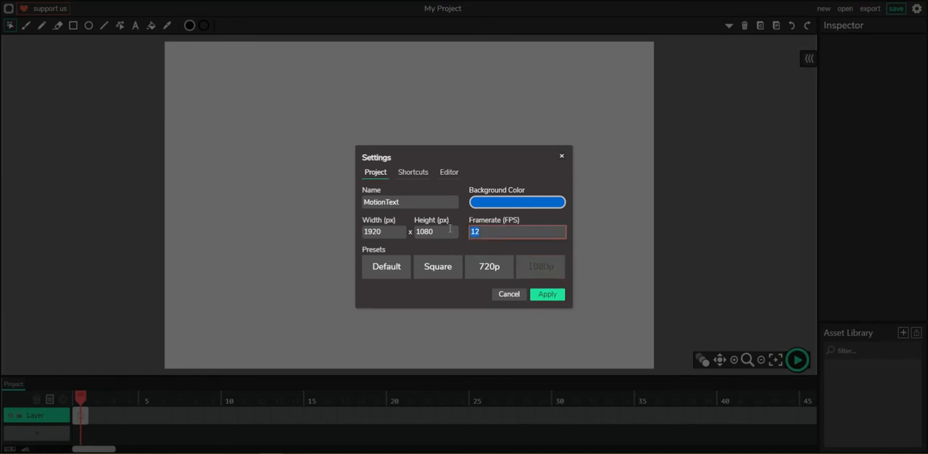
type("24")
left_click(551, 297)
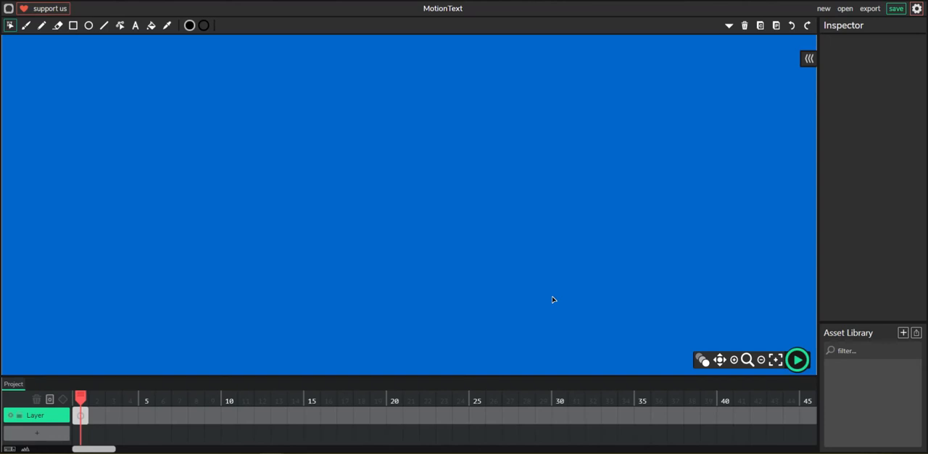
Add a text object reading "A" in the left part of the canvas and select it
key("ctrl+minus")
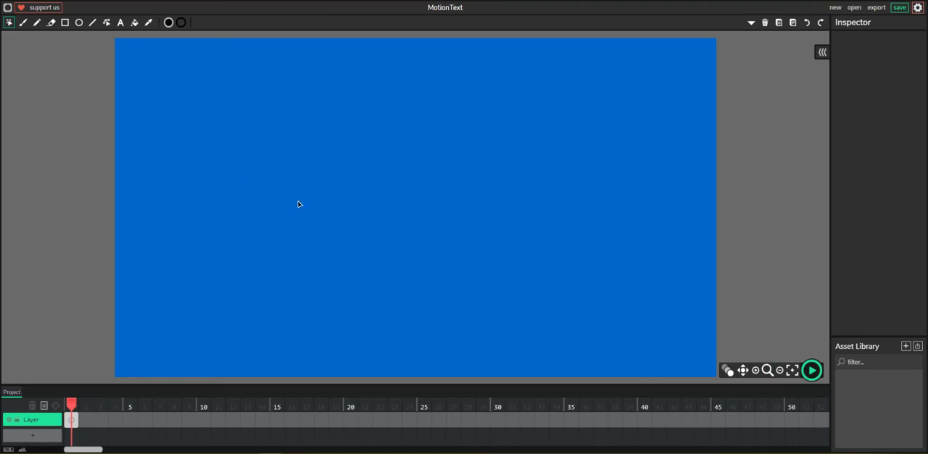
left_click(120, 22)
left_click(189, 190)
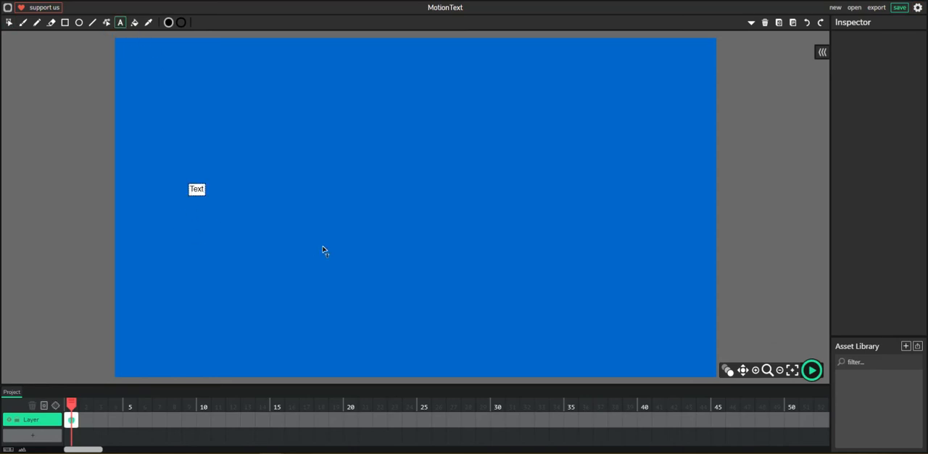
key("BackSpace")
key("BackSpace")
key("BackSpace")
key("BackSpace")
type("A")
left_click(8, 23)
left_click(193, 193)
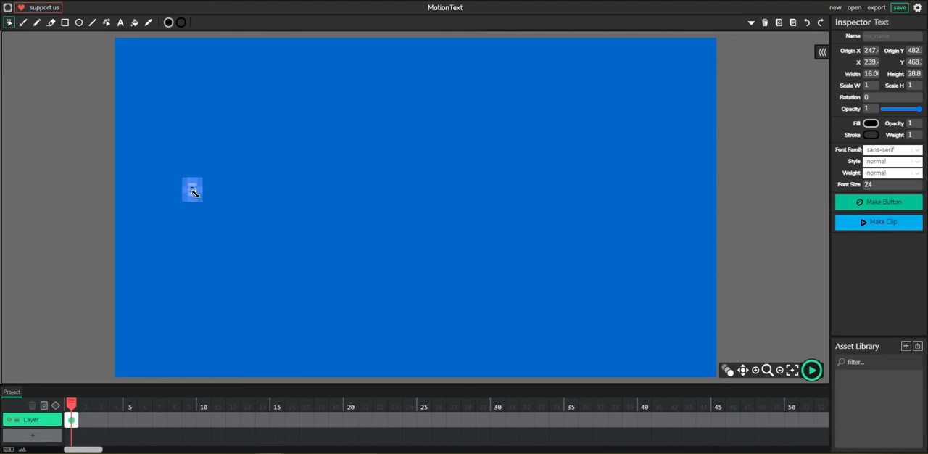
Try to enlarge the letter A by scaling it, and undo the scaling
left_click_drag(193, 192, 259, 292)
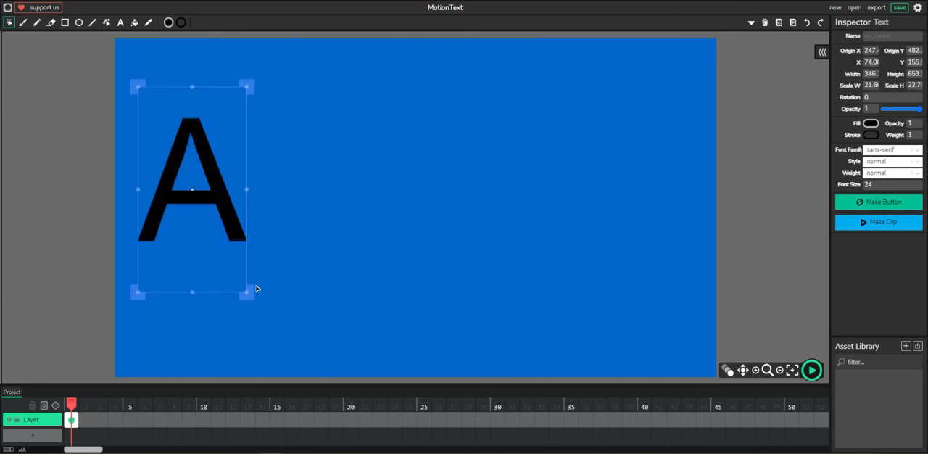
key("ctrl+z")
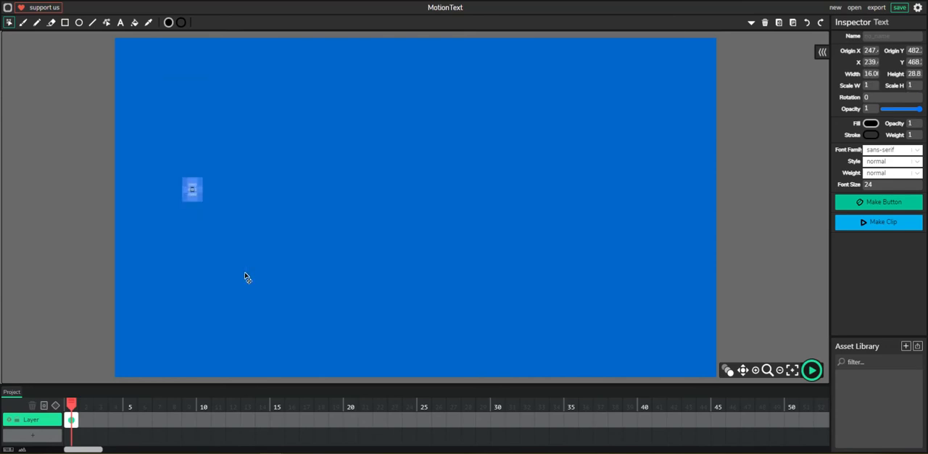
Set the font size of the letter A to 70
left_click(193, 191)
left_click_drag(205, 201, 203, 200)
double_click(875, 184)
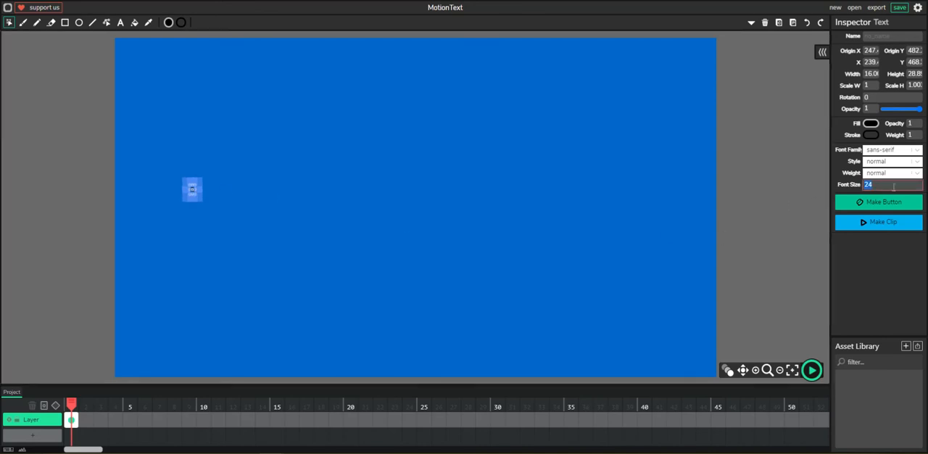
type("70")
left_click(862, 257)
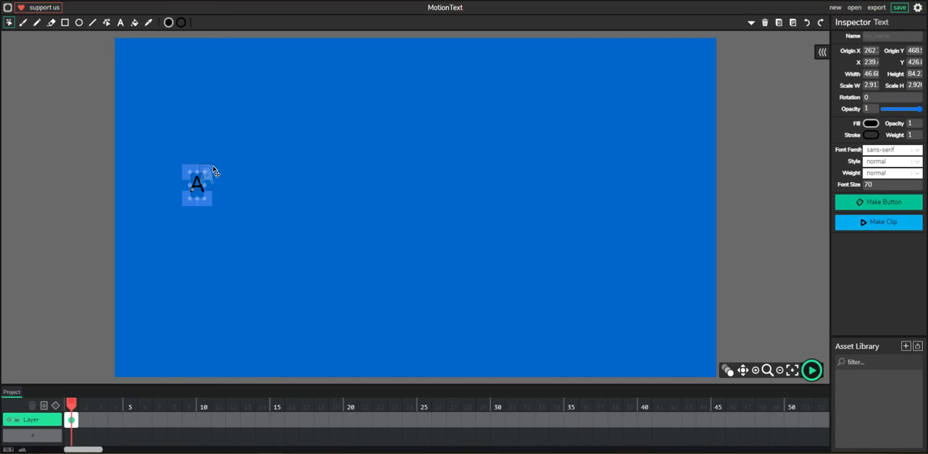
Scale the letter A to about 217 by 392 px and place it at mid-height near the canvas's left edge
left_click_drag(199, 184, 200, 182)
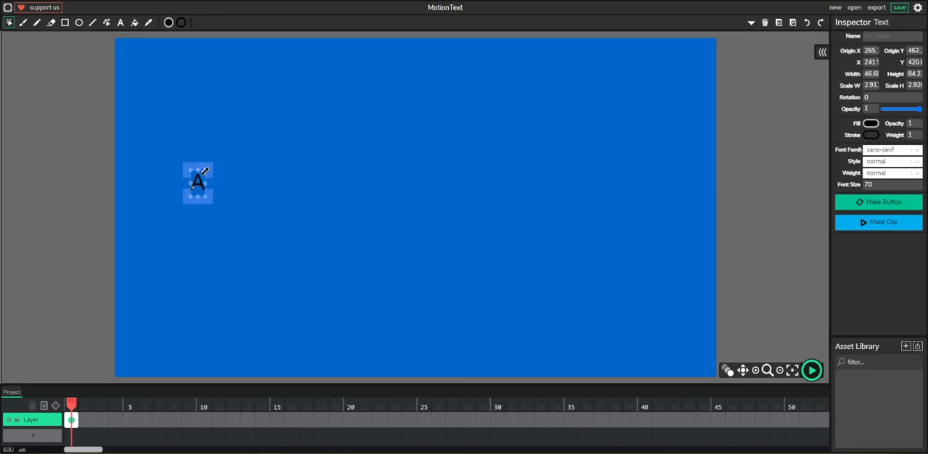
left_click_drag(205, 171, 269, 128)
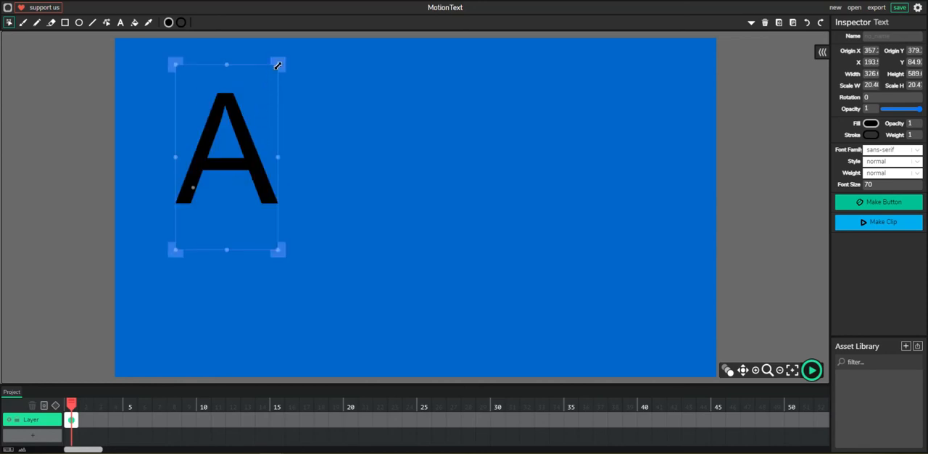
left_click_drag(277, 66, 249, 100)
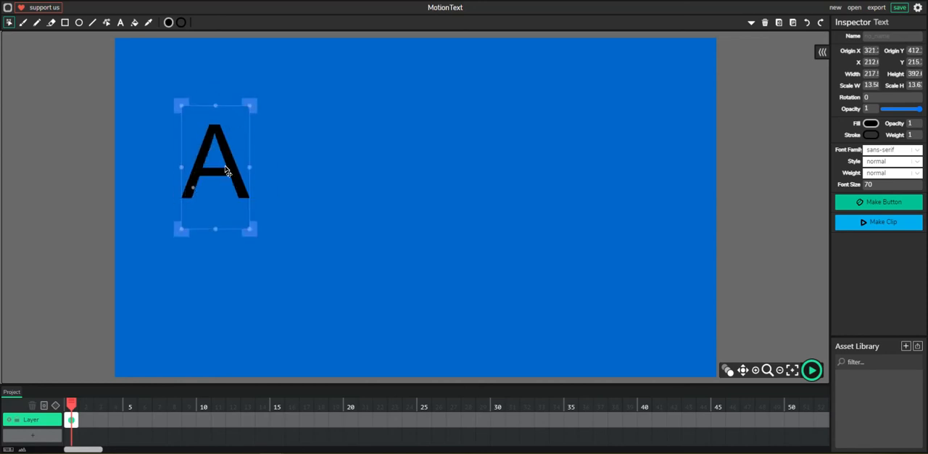
left_click_drag(233, 174, 195, 199)
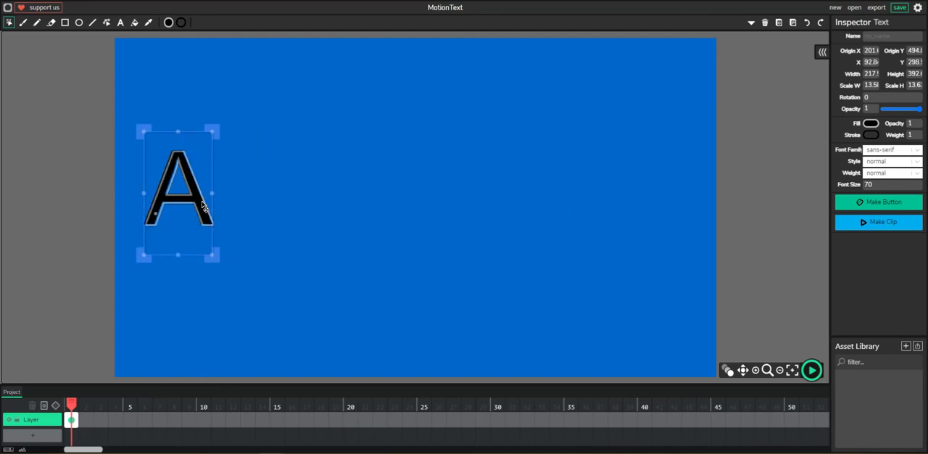
left_click_drag(199, 202, 199, 203)
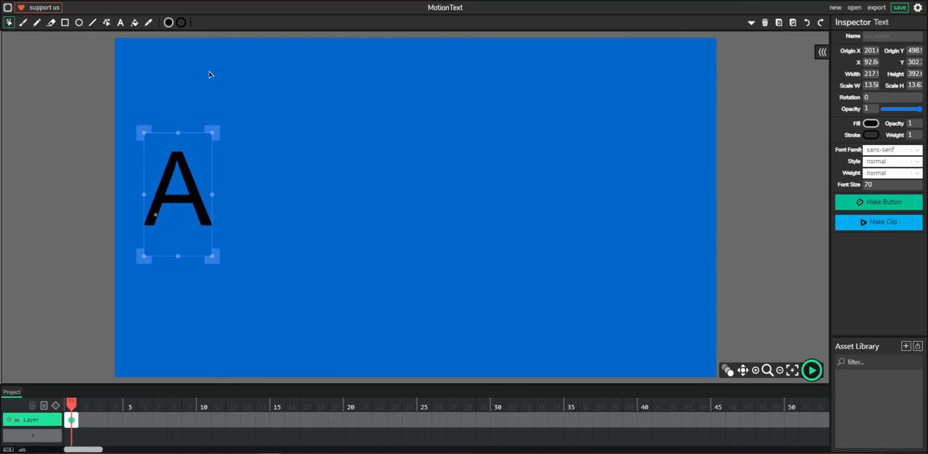
Change the fill colour of the letter A to bright magenta
left_click(169, 22)
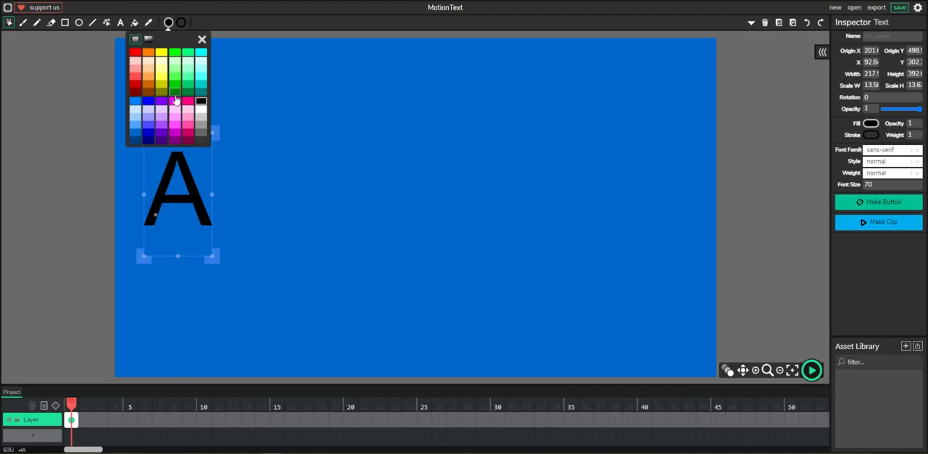
left_click(174, 103)
left_click(228, 19)
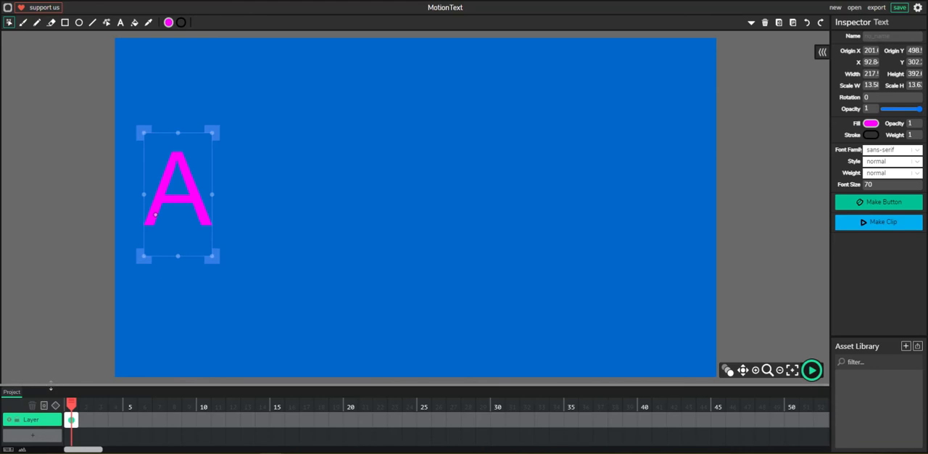
left_click_drag(50, 387, 53, 238)
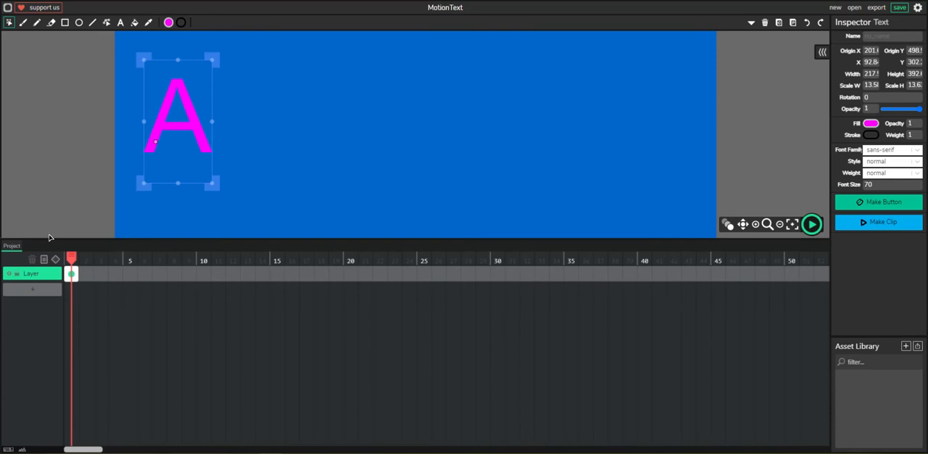
left_click_drag(51, 239, 62, 377)
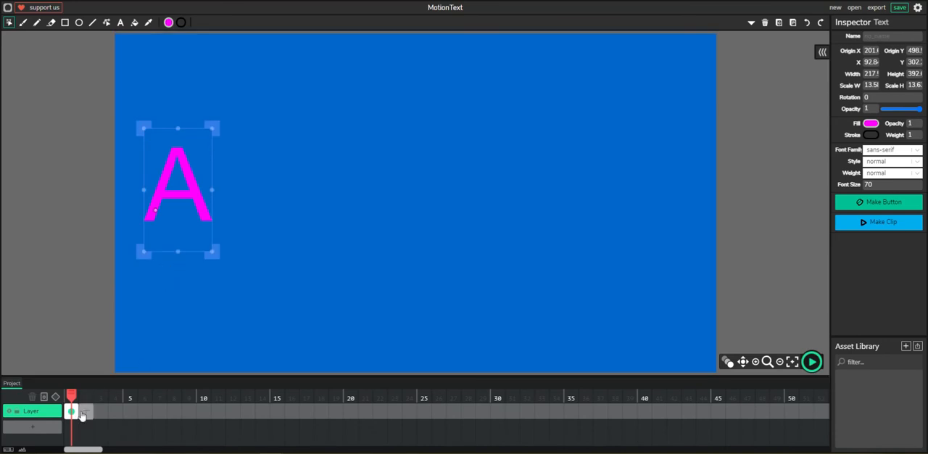
Extend the letter's frame to a length of 53 and add a tween at frame 1
left_click_drag(76, 411, 825, 414)
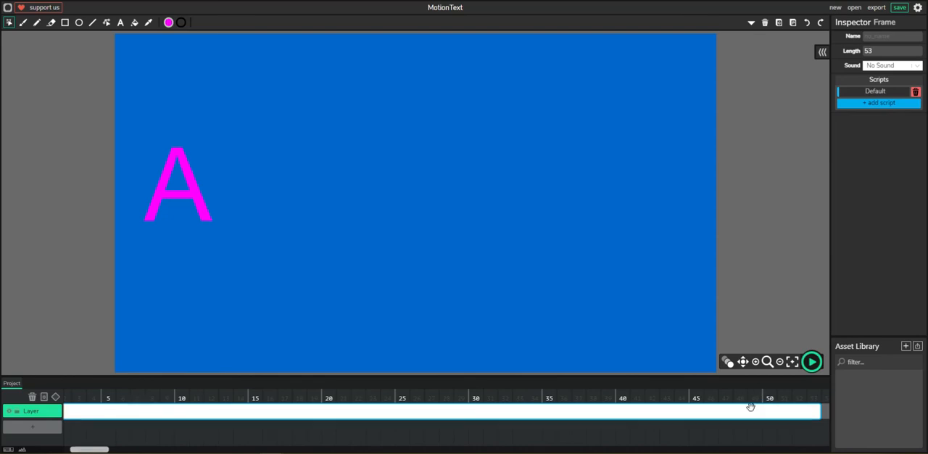
left_click_drag(83, 450, 67, 449)
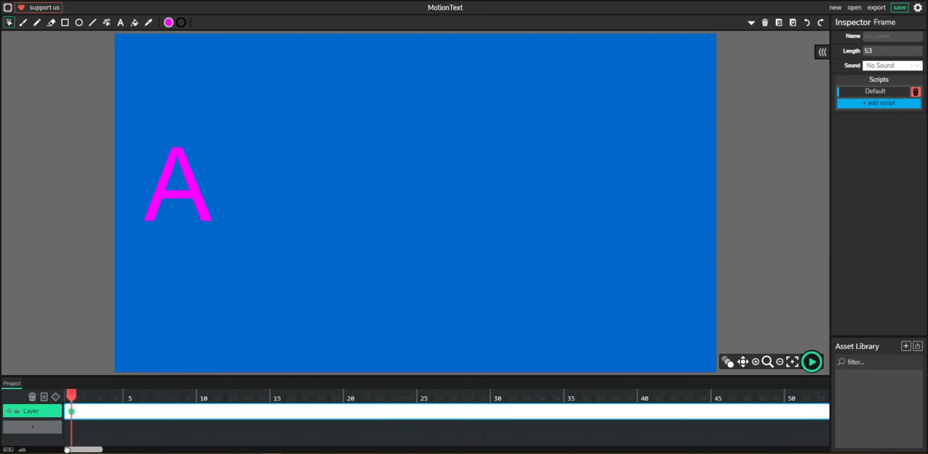
left_click(55, 396)
At frame 1, move the letter A off the canvas past its left edge and rotate it about 180 degrees
left_click_drag(196, 196, 87, 194)
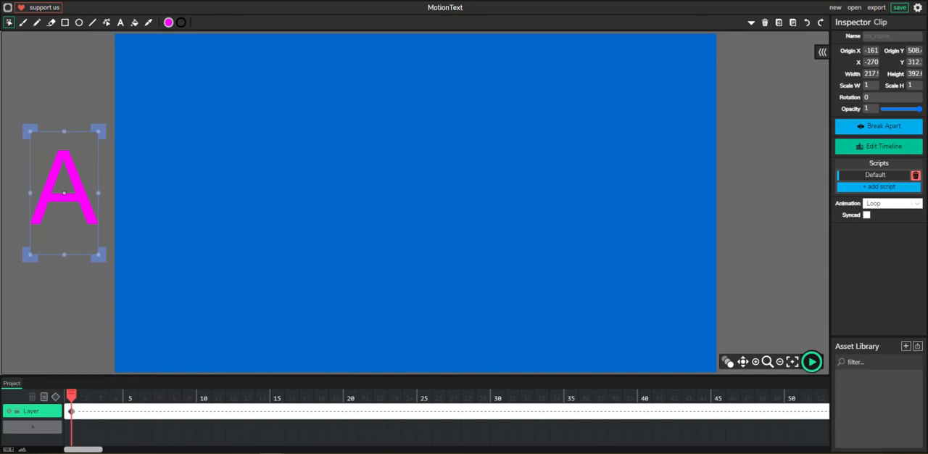
left_click(743, 361)
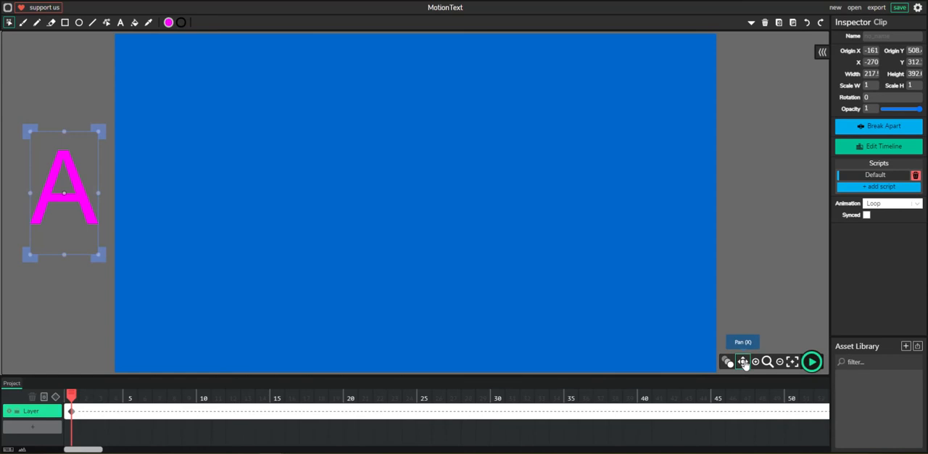
left_click_drag(210, 242, 370, 249)
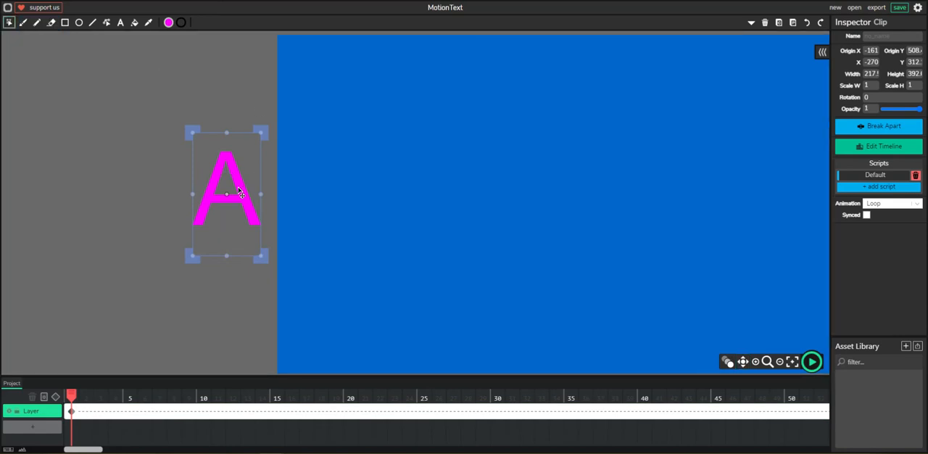
left_click_drag(268, 127, 141, 335)
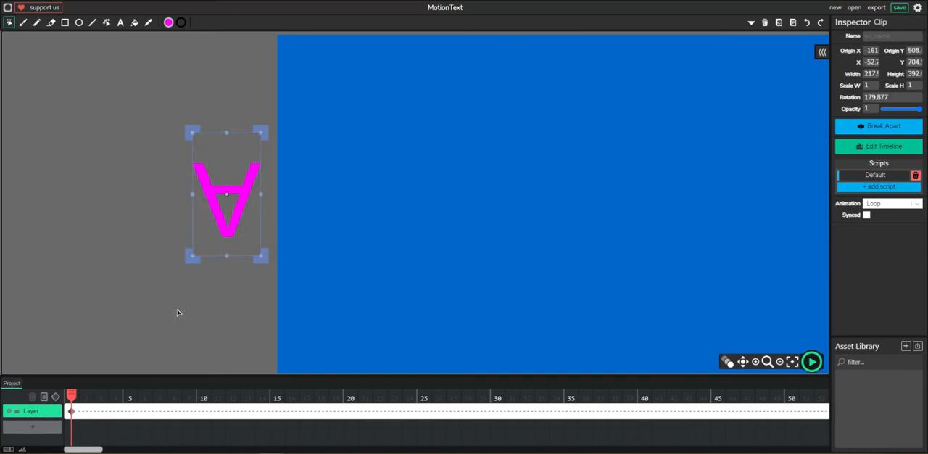
At frame 24, move the letter A onto the canvas near its left edge and rotate it upright to about 361 degrees
left_click_drag(71, 395, 408, 408)
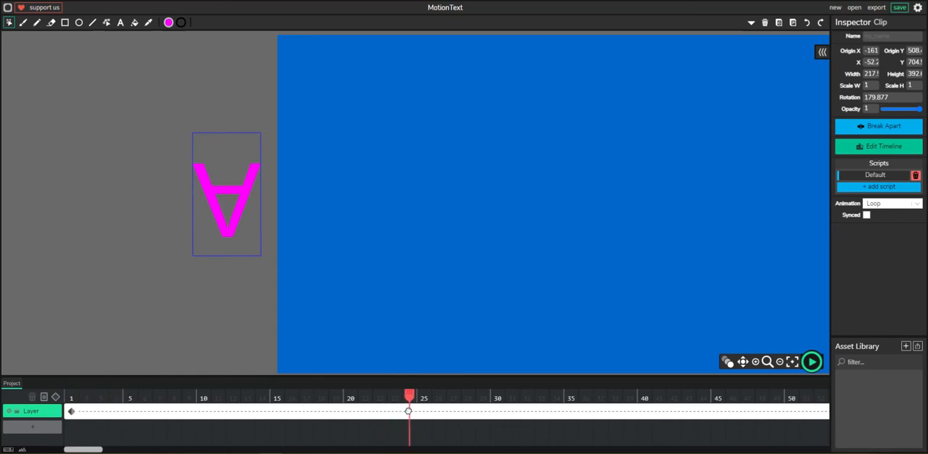
left_click(262, 181)
left_click_drag(256, 179, 382, 179)
left_click_drag(394, 129, 302, 274)
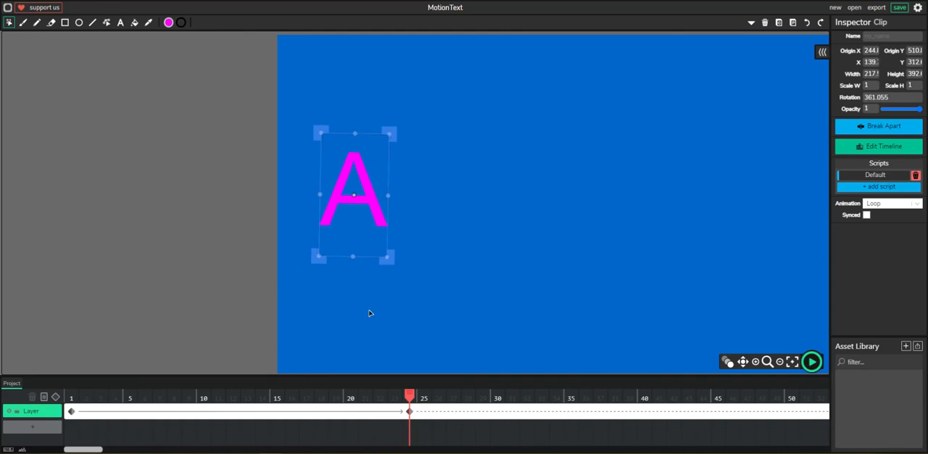
mouse_move(409, 394)
left_mouse_down()
mouse_move(119, 356)
mouse_move(363, 361)
mouse_move(99, 361)
mouse_move(409, 375)
mouse_move(119, 367)
mouse_move(425, 409)
mouse_move(410, 410)
left_mouse_up()
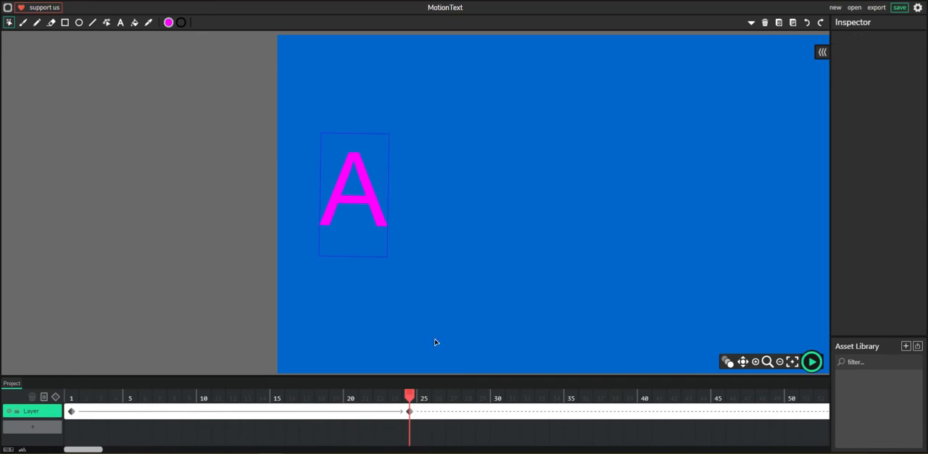
left_click_drag(410, 396, 439, 396)
left_click_drag(435, 390, 453, 396)
left_click(369, 182)
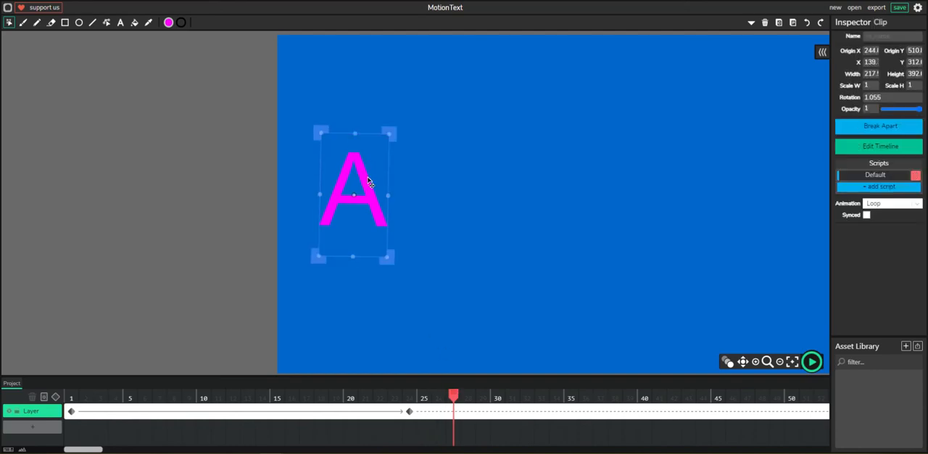
left_click_drag(368, 179, 367, 179)
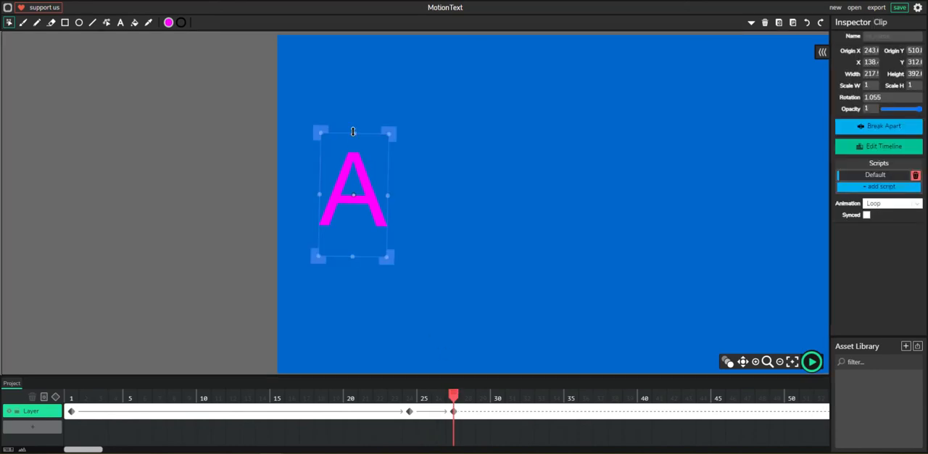
left_click(451, 411)
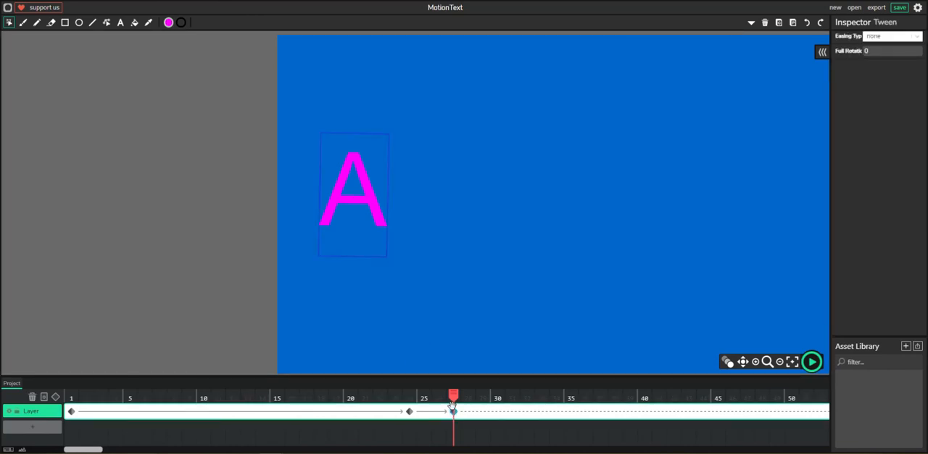
key("ctrl+z")
key("ctrl+z")
Add a keyframe for the letter A at frame 35, and at frame 29 squash it to about 1.35 width scale and 0.56 height scale
left_click_drag(453, 394, 571, 396)
left_click(359, 182)
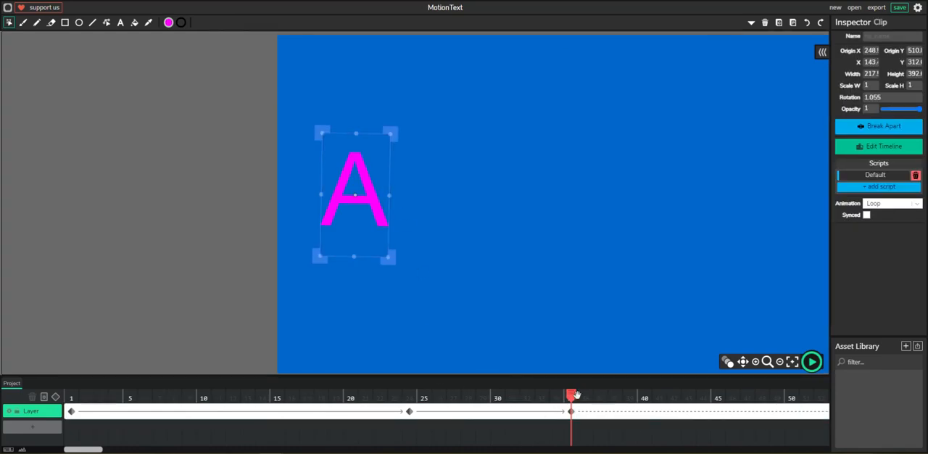
left_click_drag(573, 394, 482, 386)
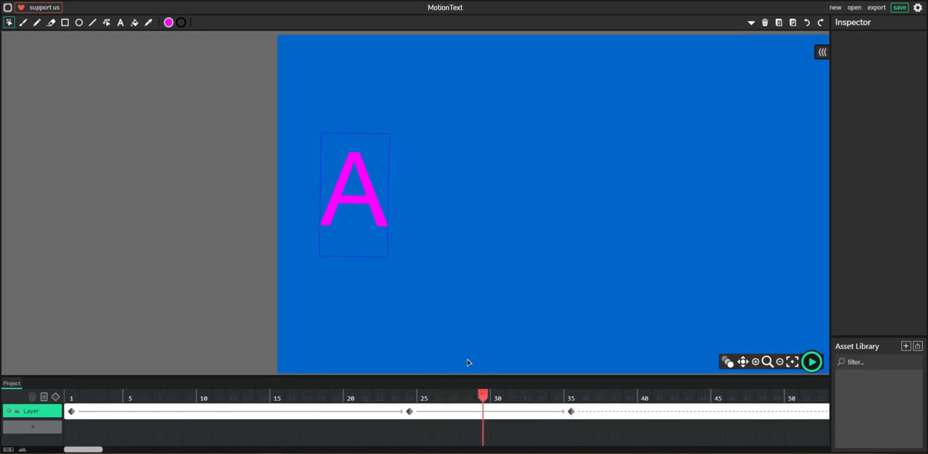
left_click(370, 194)
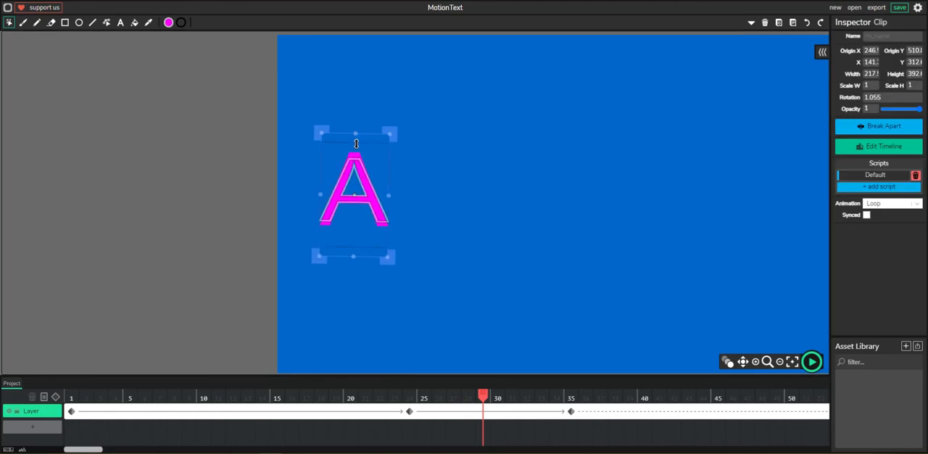
left_click_drag(356, 145, 356, 170)
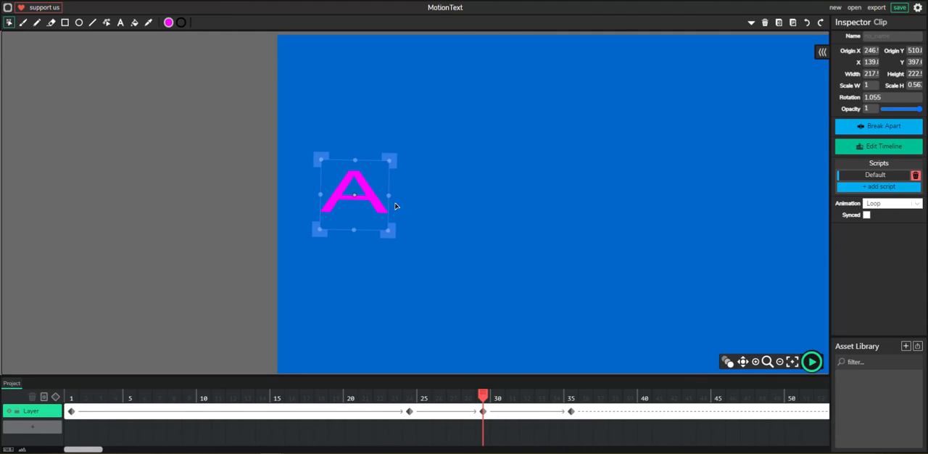
left_click_drag(388, 196, 401, 200)
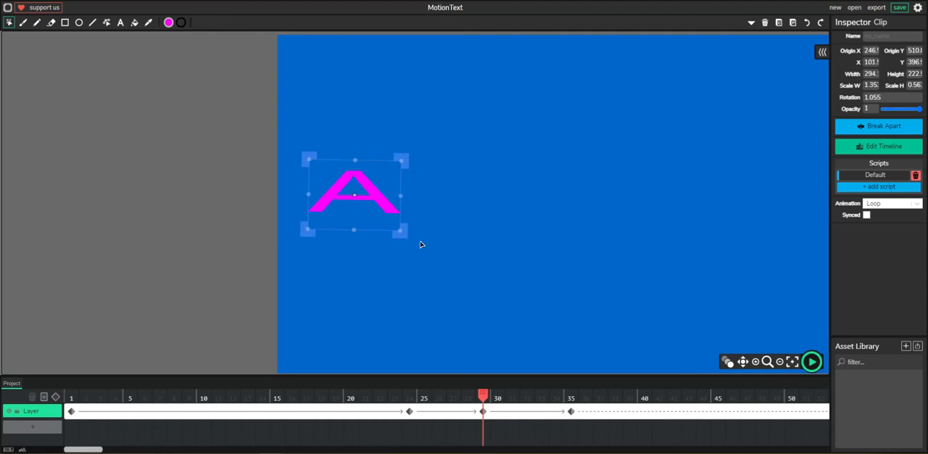
Preview the letter A's animation from frame 1
left_click_drag(481, 401, 66, 328)
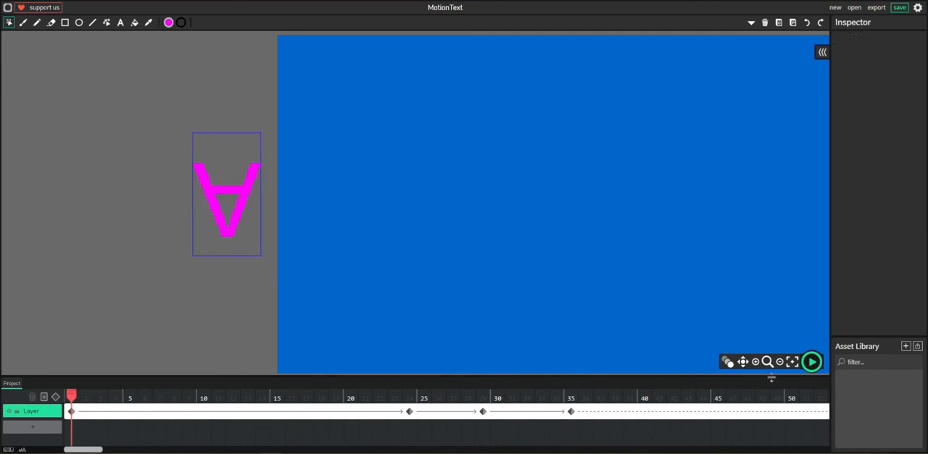
left_click(811, 361)
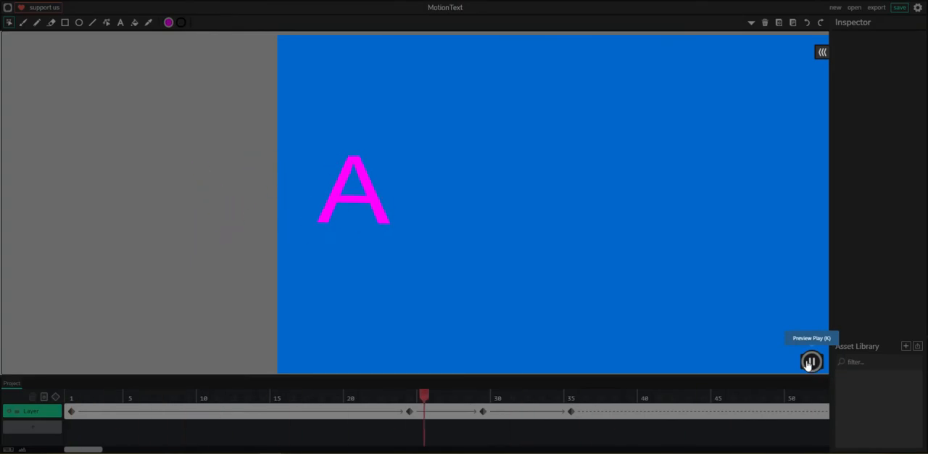
left_click(811, 361)
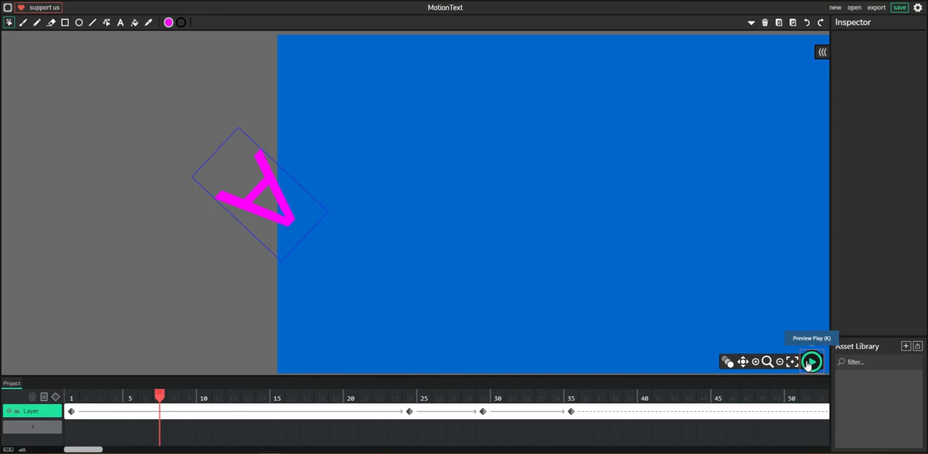
left_click(810, 361)
left_click(811, 361)
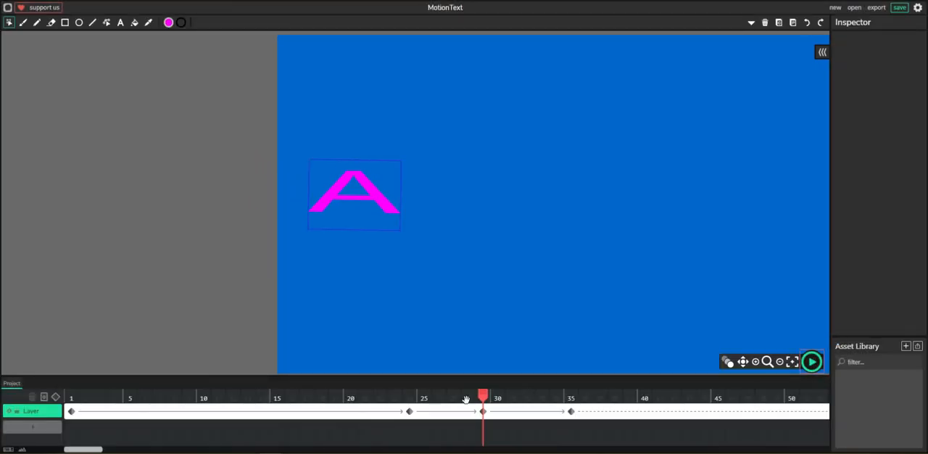
Add a second layer and insert a blank frame on it at frame 35
left_click(32, 427)
left_click(27, 433)
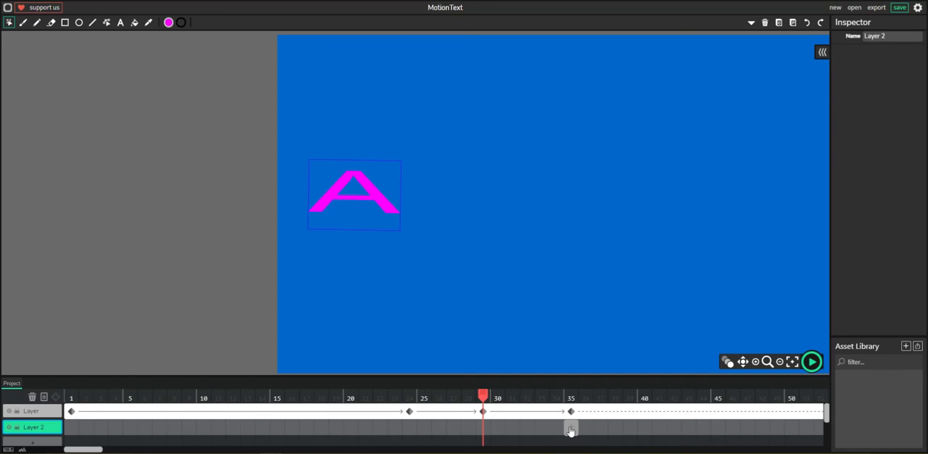
left_click(571, 431)
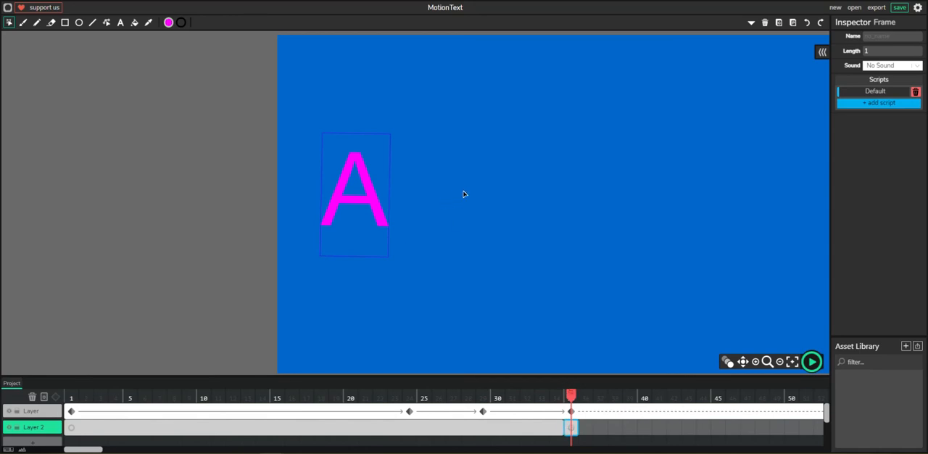
Add a text object reading N to the right of the letter A on Layer 2
left_click(121, 22)
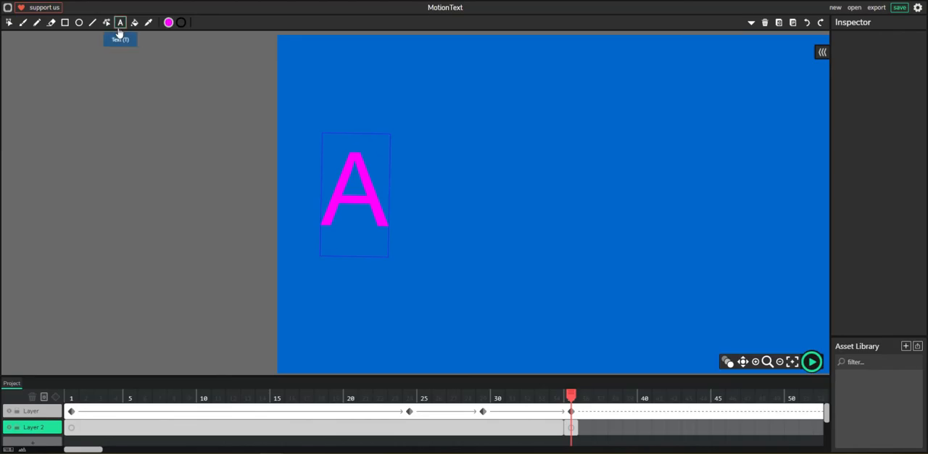
left_click(433, 188)
key("BackSpace")
key("BackSpace")
key("BackSpace")
key("BackSpace")
type("N")
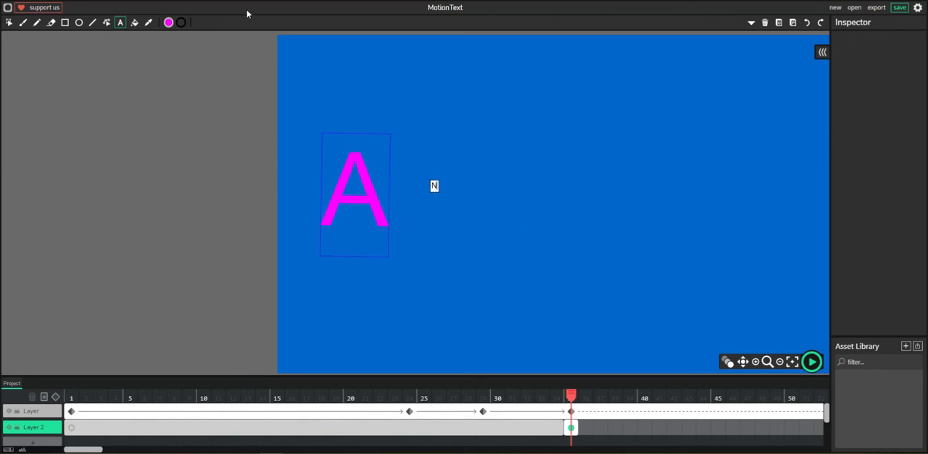
Set the letter N's font size to 70
left_click(9, 22)
left_click(434, 186)
left_click(879, 186)
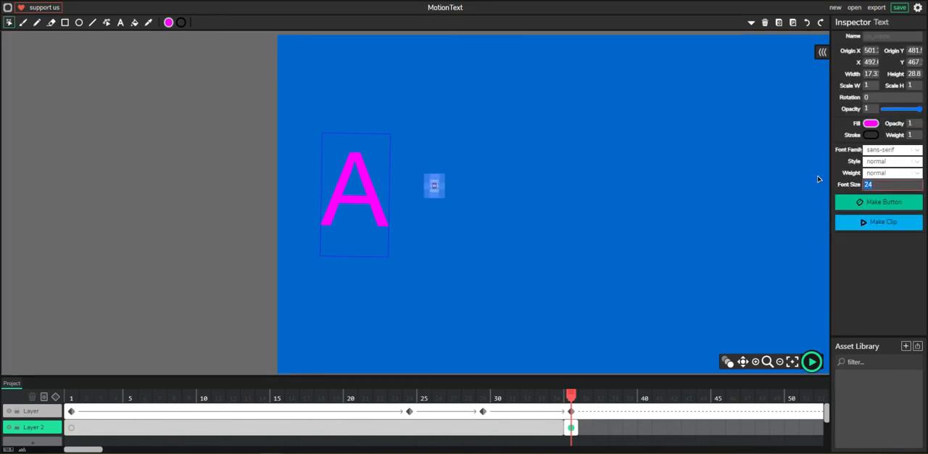
type("70")
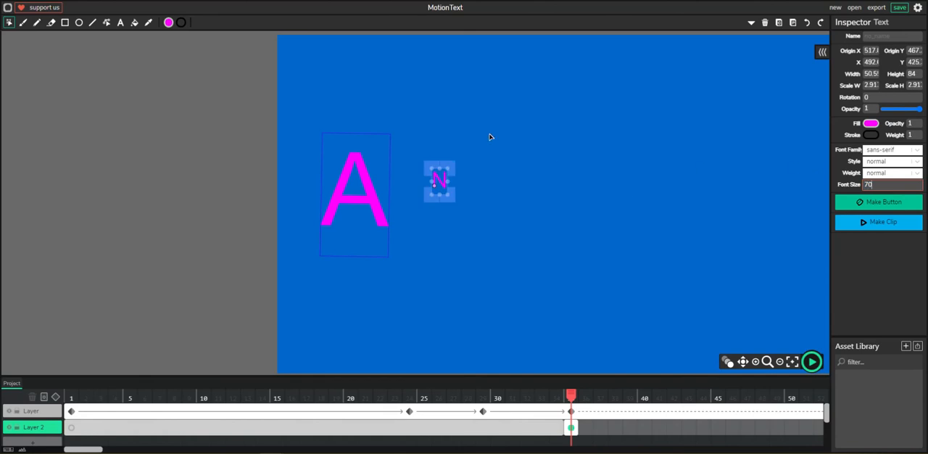
Enlarge the letter N to about 217 wide and 361 high and place it directly beside the A on the same baseline
left_click_drag(447, 169, 480, 126)
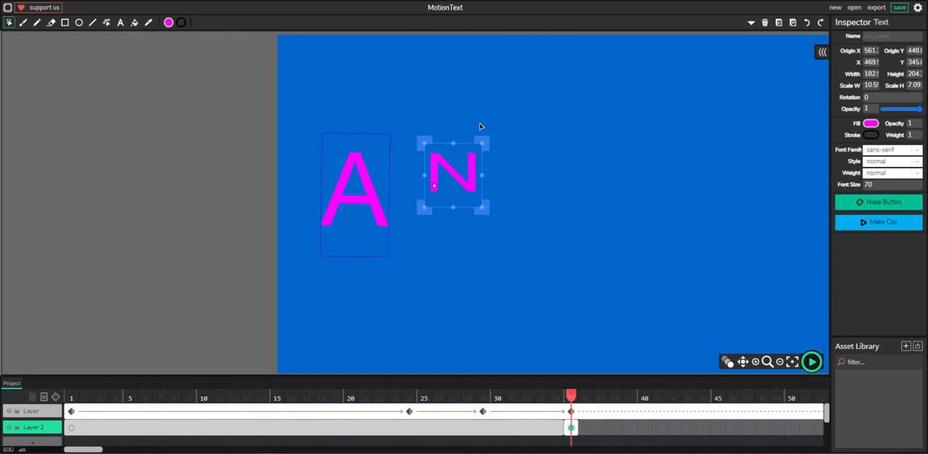
key("ctrl+z")
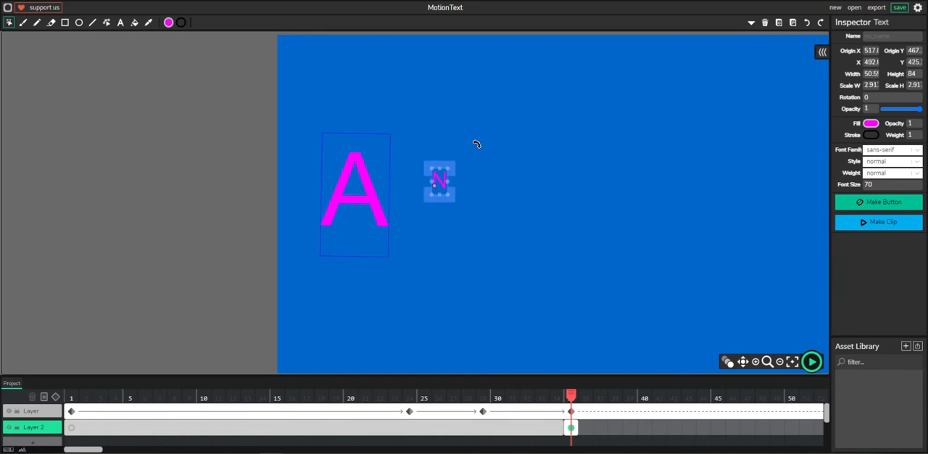
left_click_drag(450, 162, 491, 125)
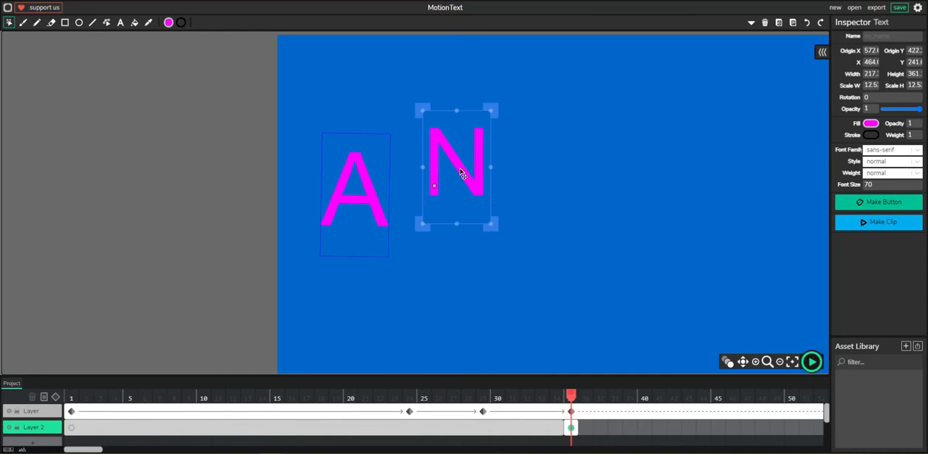
left_click_drag(461, 173, 420, 205)
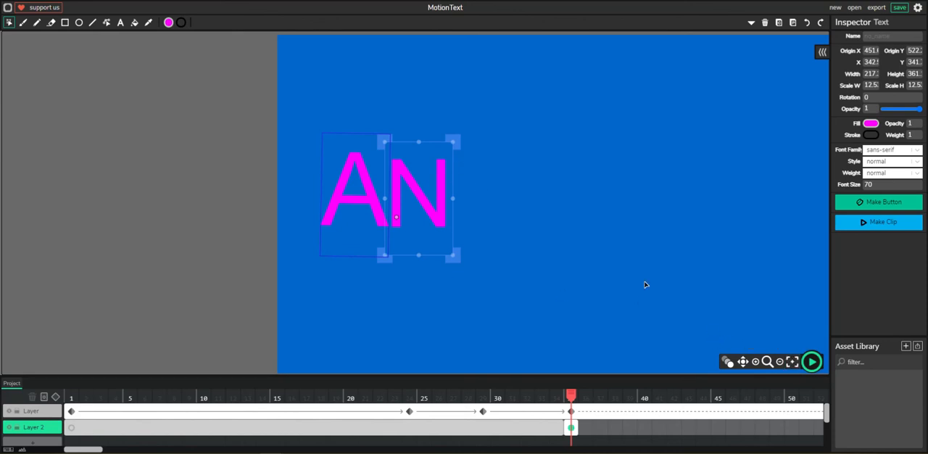
Move the letter N straight up past the canvas's top edge and add a tween for it at frame 35
scroll(537, 203, "down", 6)
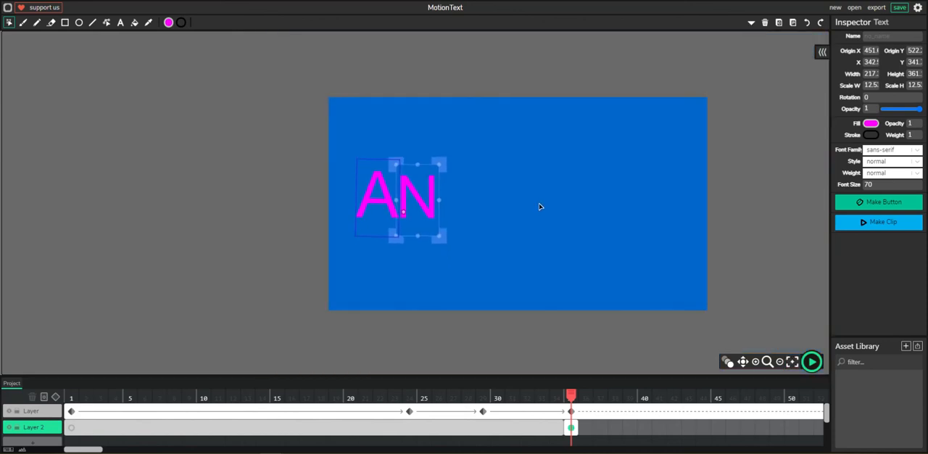
scroll(468, 197, "up", 4)
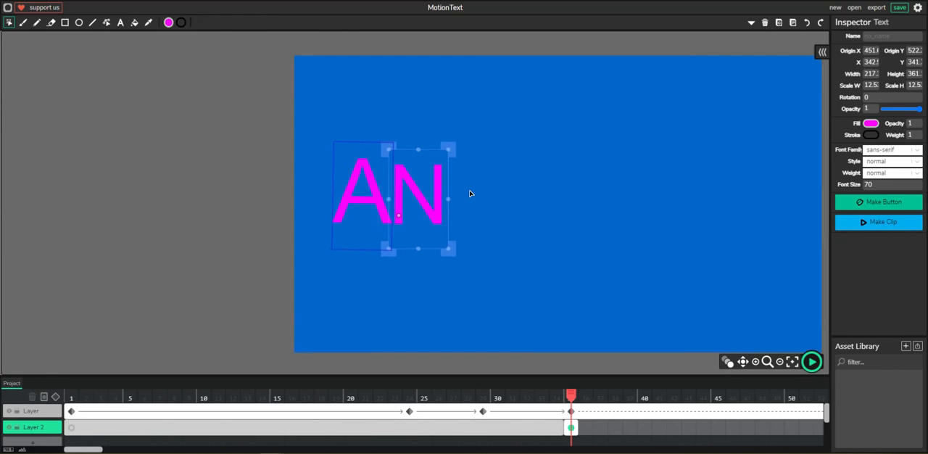
scroll(464, 199, "down", 1)
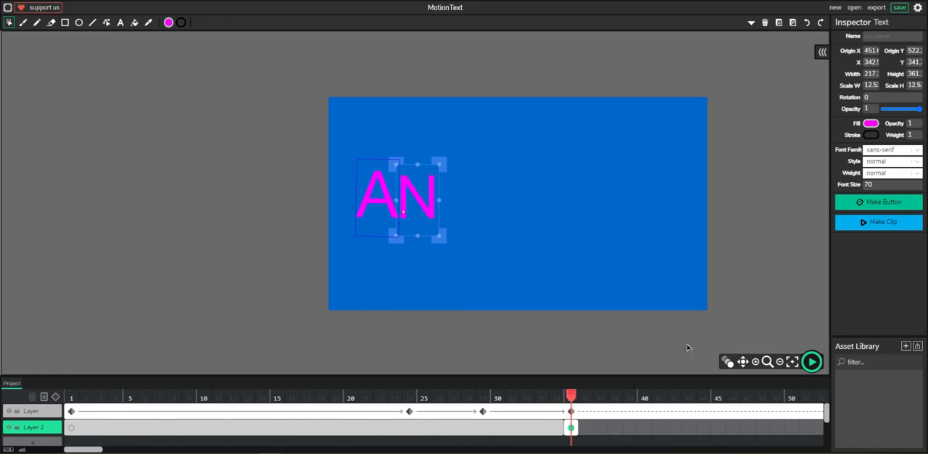
left_click_drag(427, 208, 426, 84)
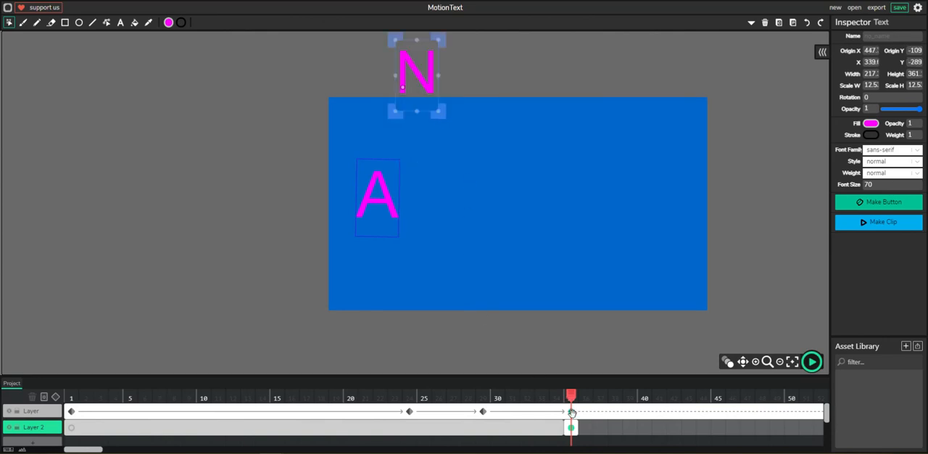
left_click(57, 402)
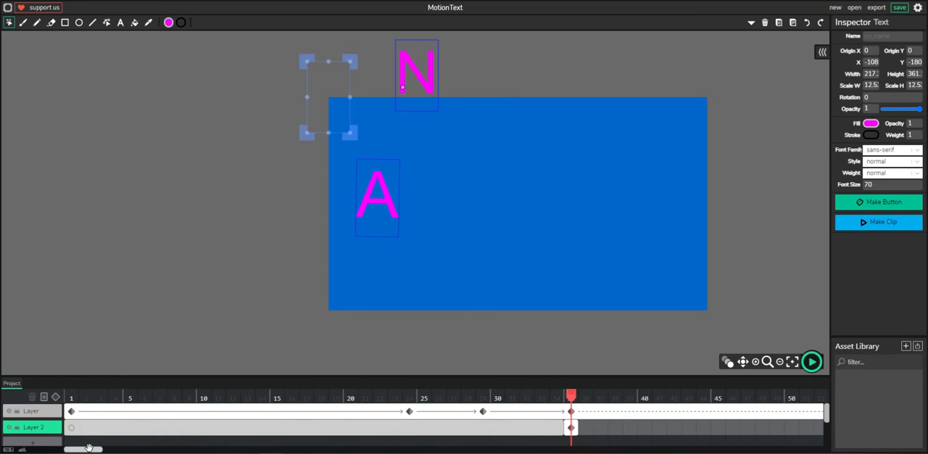
Extend the N's frame on Layer 2 to a length of 53 and the A's frame to a length of 87
left_click_drag(87, 450, 206, 450)
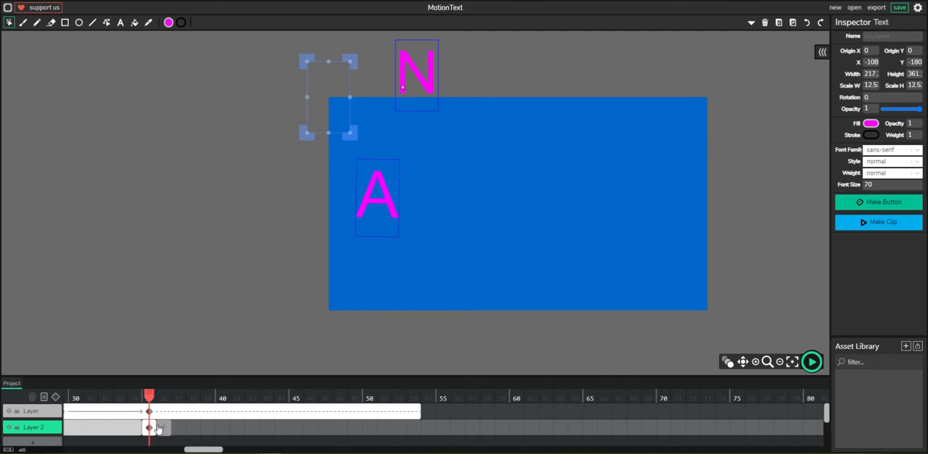
left_click(154, 427)
left_click_drag(155, 427, 812, 427)
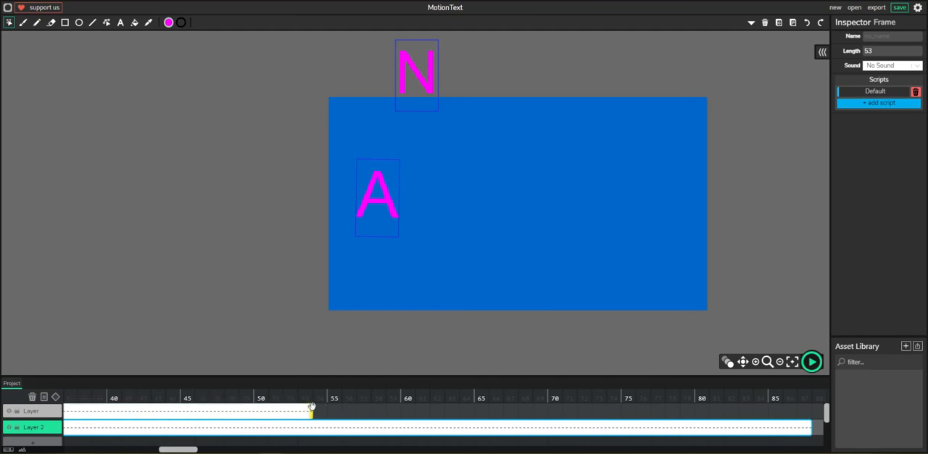
left_click_drag(309, 410, 810, 422)
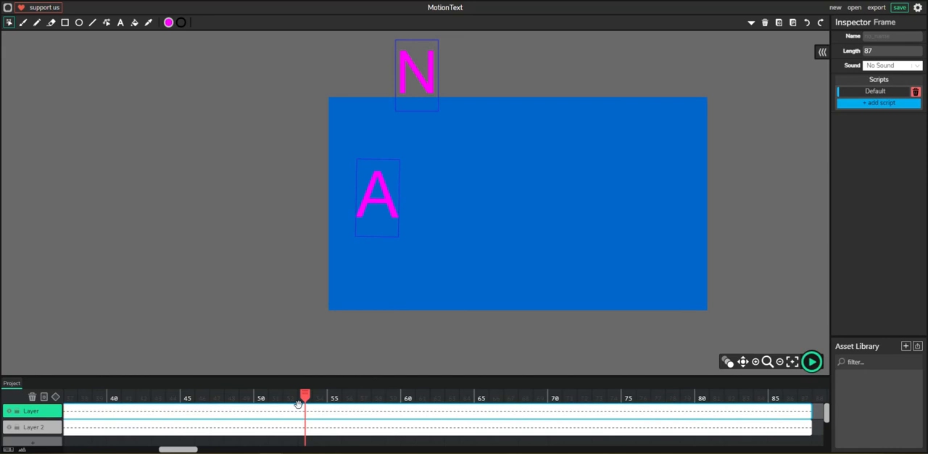
At frame 60, move the letter N down onto the canvas directly beside the A
left_click_drag(118, 366, 331, 385)
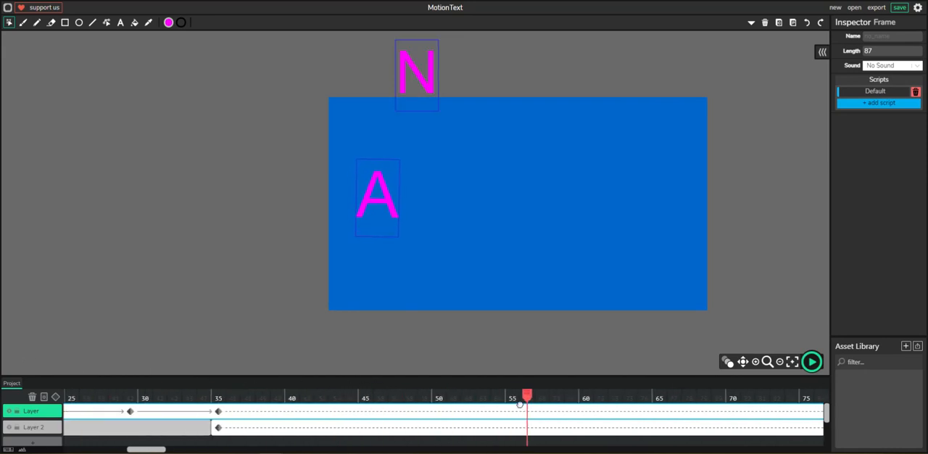
left_click(430, 92)
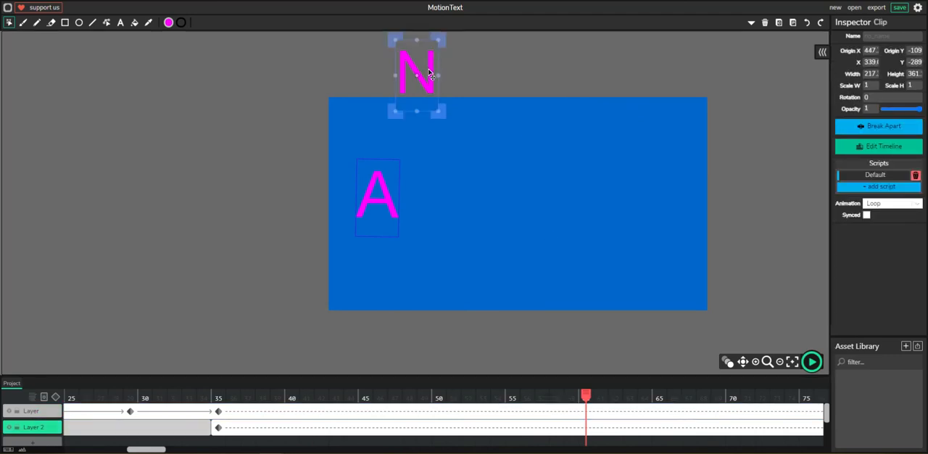
left_click_drag(429, 75, 432, 200)
Add a third layer and insert a blank frame on it at frame 63
left_click_drag(586, 396, 611, 395)
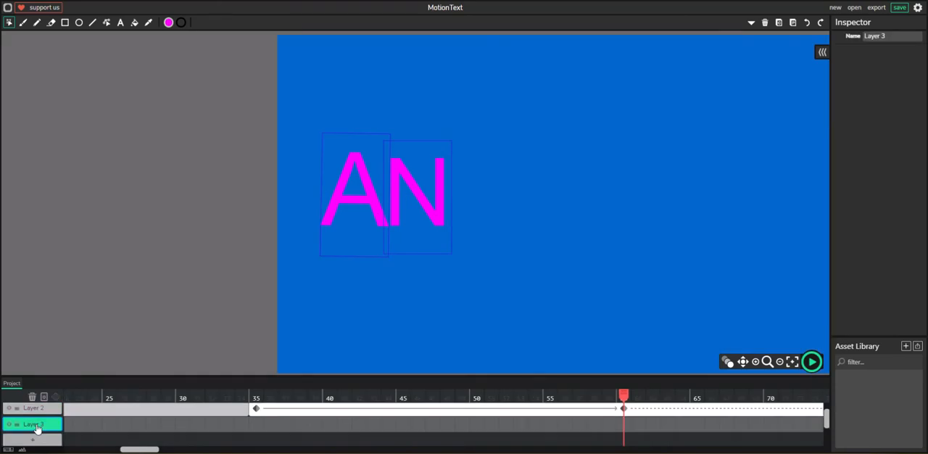
mouse_move(625, 396)
left_mouse_down()
mouse_move(469, 390)
mouse_move(625, 396)
left_mouse_up()
left_click(668, 428)
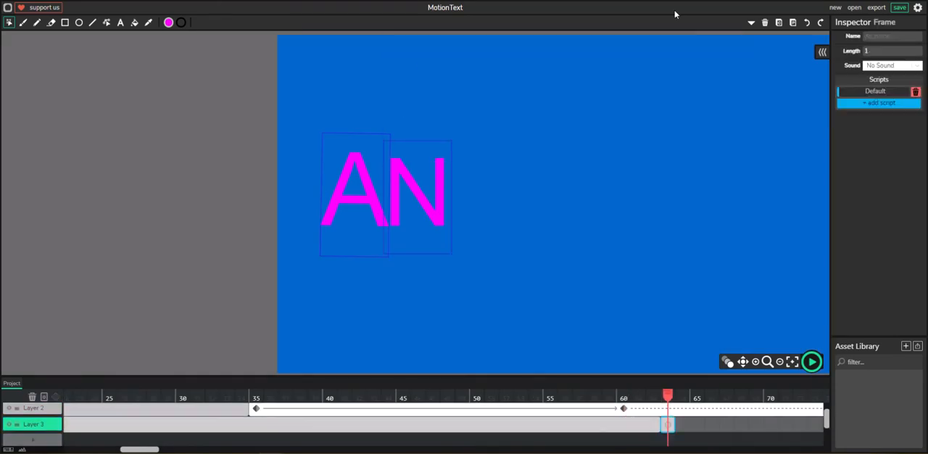
Add a lowercase letter i on Layer 3 directly beside the N, enlarged to match the other letters
key("t")
left_click(487, 206)
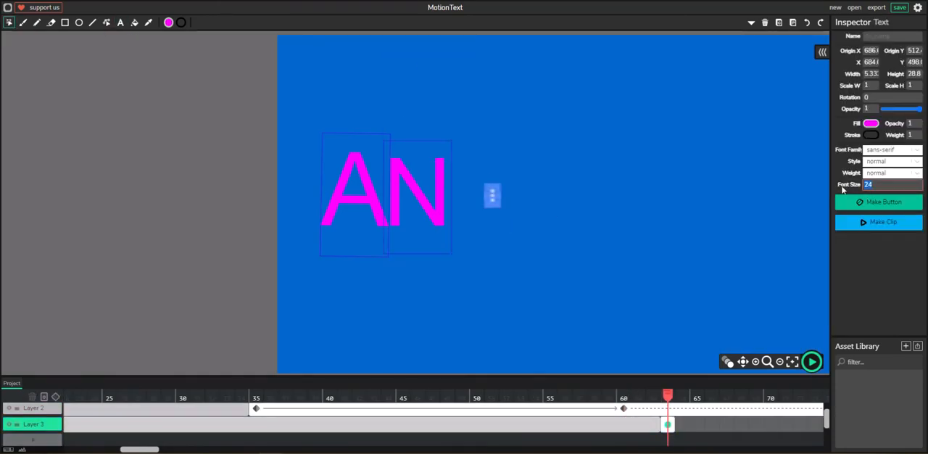
type("i")
left_click(242, 291)
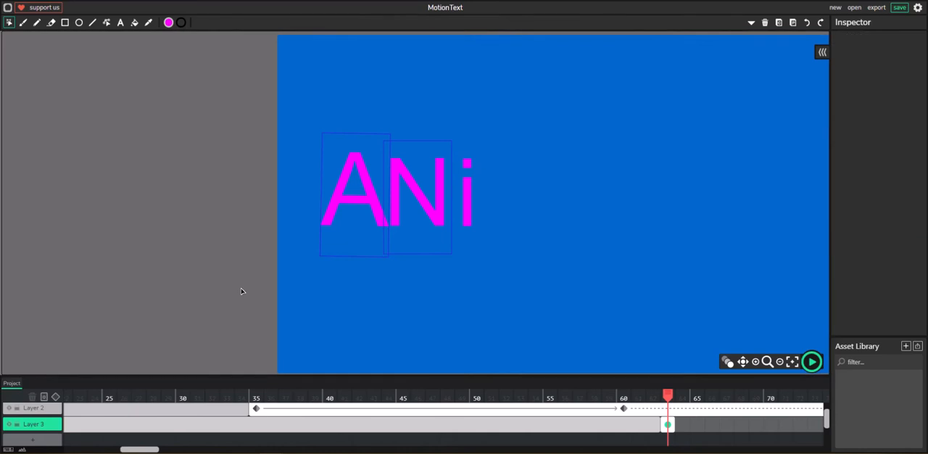
Extend the i's frame on Layer 3 to a length of 64 and add a tween at frame 63
left_click_drag(140, 450, 242, 450)
left_click_drag(102, 425, 770, 426)
left_click_drag(288, 450, 179, 449)
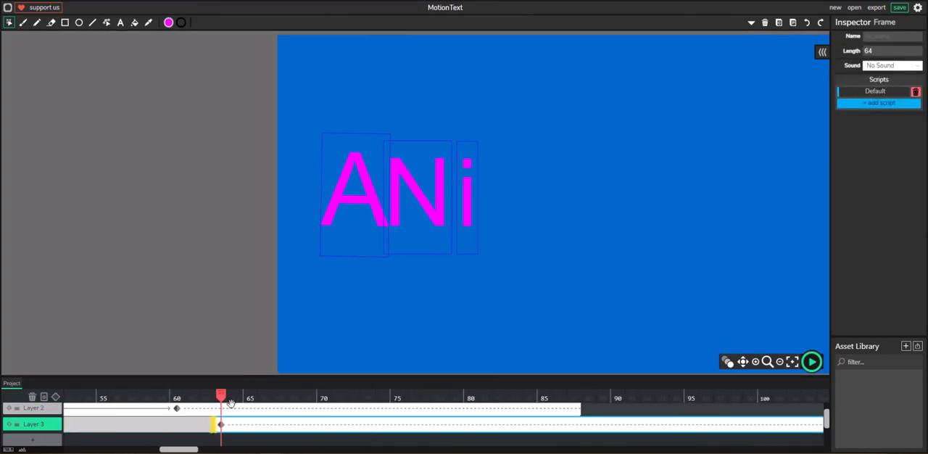
scroll(416, 155, "down", 4)
left_click_drag(449, 200, 306, 215)
left_click_drag(220, 396, 470, 397)
left_click_drag(307, 202, 576, 205)
left_click_drag(582, 164, 604, 168)
key("ctrl+z")
key("ctrl+z")
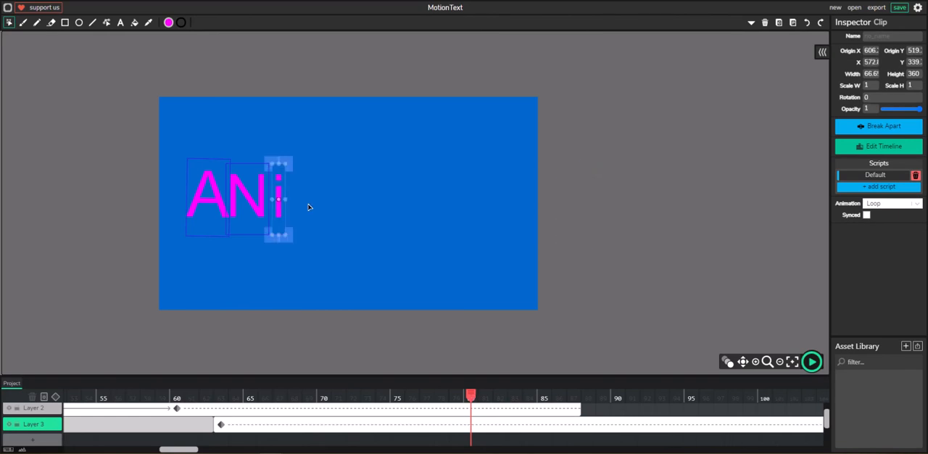
At frame 63, move the letter i past the canvas's right edge and rotate it clockwise
left_click_drag(470, 396, 221, 397)
left_click_drag(280, 203, 577, 207)
left_click_drag(583, 167, 612, 175)
At frame 81, move the tilted i onto the canvas beside the N, and rotate it counterclockwise at frame 83
left_click_drag(221, 397, 485, 401)
left_click_drag(577, 208, 294, 199)
left_click_drag(487, 397, 520, 403)
left_click(309, 186)
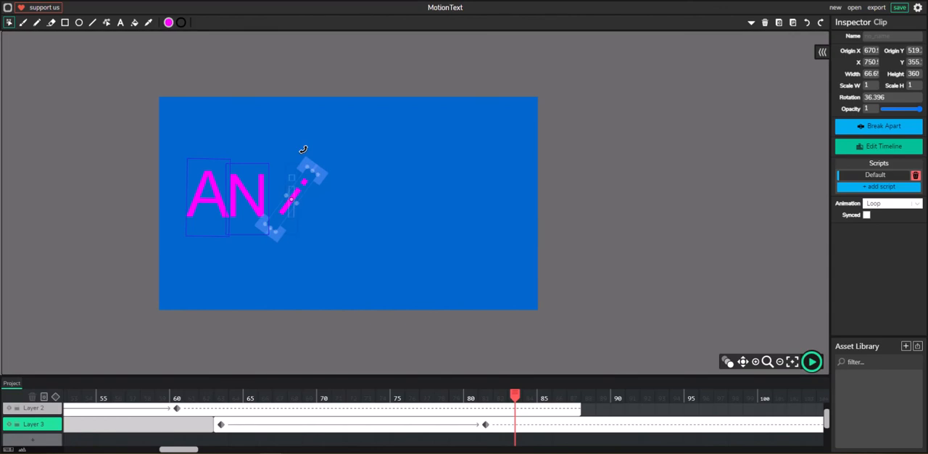
left_click_drag(328, 157, 282, 152)
Adjust the i's position and rotation at frames 85 and 87 so that it rocks beside the N
left_click_drag(517, 396, 546, 397)
left_click_drag(293, 206, 279, 208)
left_click_drag(264, 165, 288, 164)
left_click_drag(279, 203, 288, 204)
left_click_drag(546, 396, 574, 398)
left_click(290, 203)
left_click_drag(307, 166, 302, 164)
left_click_drag(291, 199, 283, 198)
Extend Layer 2's frame to a length of 92 and the first layer's frame to end at frame 126
left_click_drag(432, 396, 726, 414)
scroll(152, 413, "up", 1)
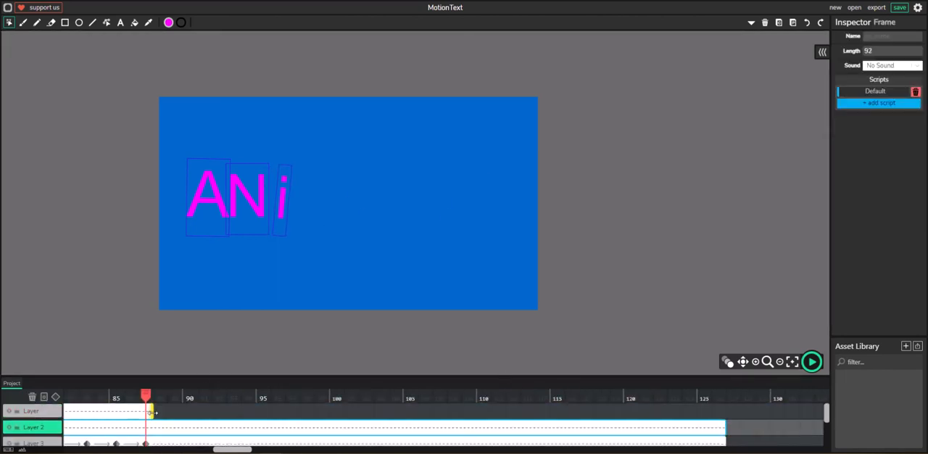
left_click_drag(152, 413, 726, 415)
Rotate the letter i upright next to the N at frame 87
left_click_drag(551, 376, 403, 346)
left_click(282, 185)
left_click_drag(299, 148, 289, 144)
Add a fourth layer with a blank frame at frame 90 and place a letter M there at font size 300
left_click_drag(144, 365, 161, 402)
left_click(33, 428)
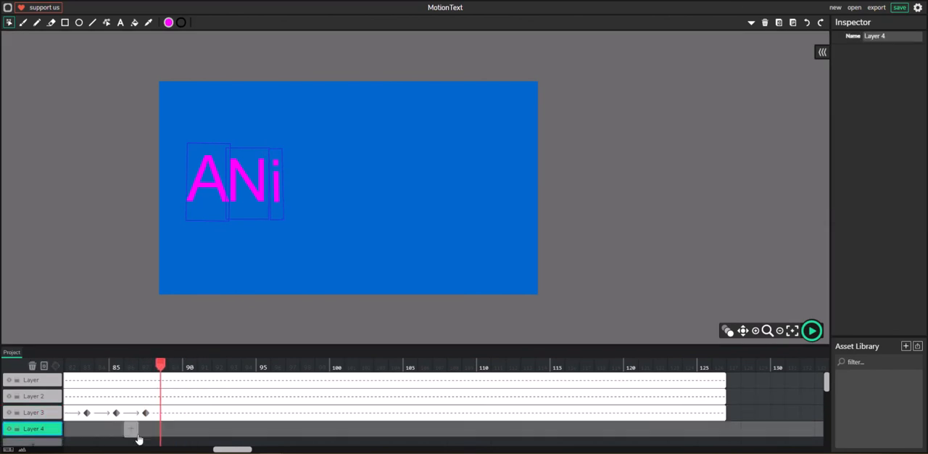
left_click(190, 429)
left_click(121, 24)
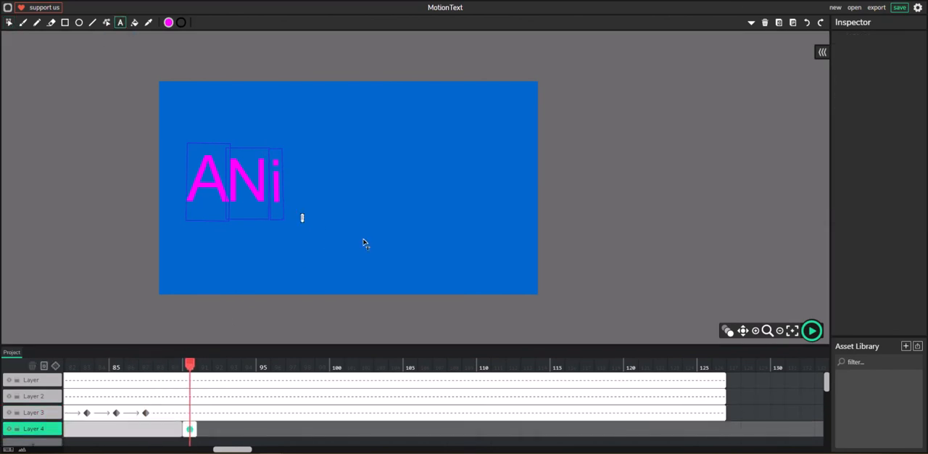
left_click(304, 228)
type("M")
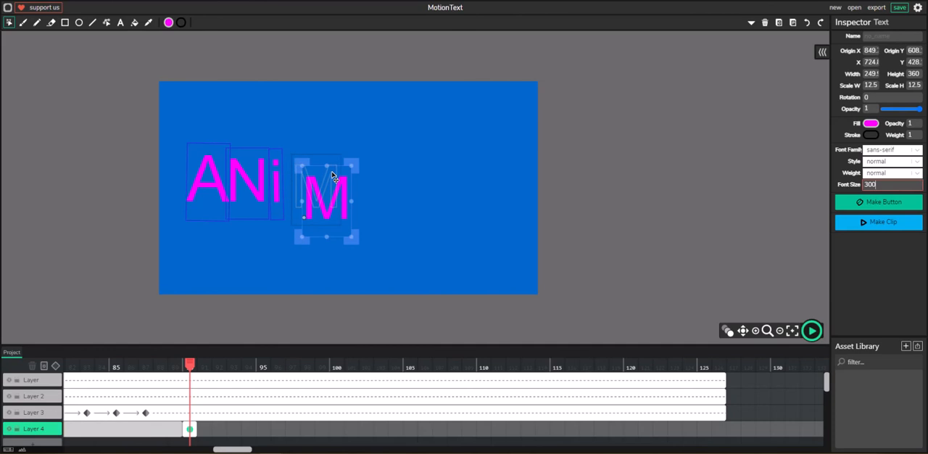
left_click_drag(326, 164, 321, 167)
Extend the M's frame, add a tween at frame 90, and tween the M into place beside the i by frame 100
left_click_drag(196, 429, 708, 429)
left_click_drag(352, 366, 189, 366)
left_click(56, 366)
left_click(324, 170)
left_click(314, 158)
left_click_drag(306, 149, 307, 182)
left_click_drag(310, 365, 350, 368)
Extend Layer 4's frame to end at frame 126, and add a fifth layer with a blank frame at frame 103
left_click_drag(709, 429, 724, 429)
left_click_drag(827, 383, 827, 401)
left_click(32, 410)
left_click(381, 411)
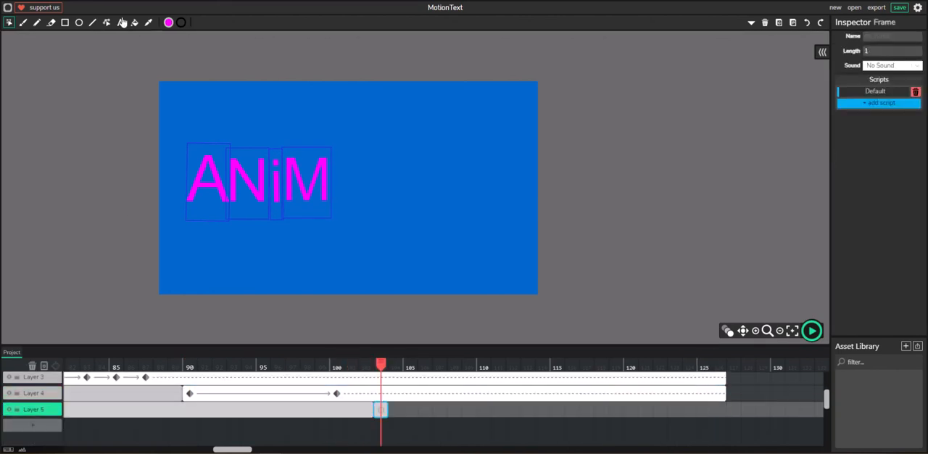
Add a letter A outside the canvas's left edge at font size 300 and turn it upside down
left_click(121, 22)
left_click_drag(74, 201, 63, 204)
double_click(871, 184)
type("300")
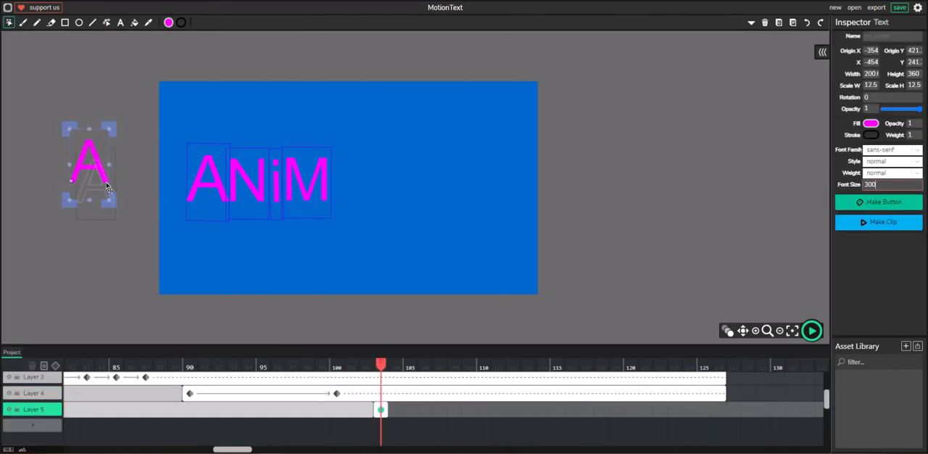
left_click_drag(88, 168, 95, 186)
left_click_drag(121, 148, 21, 272)
Add a tween for the upside-down A at frame 103 and extend its frame to a length of 24
left_click(55, 366)
left_click_drag(380, 365, 719, 364)
left_click_drag(386, 411, 724, 411)
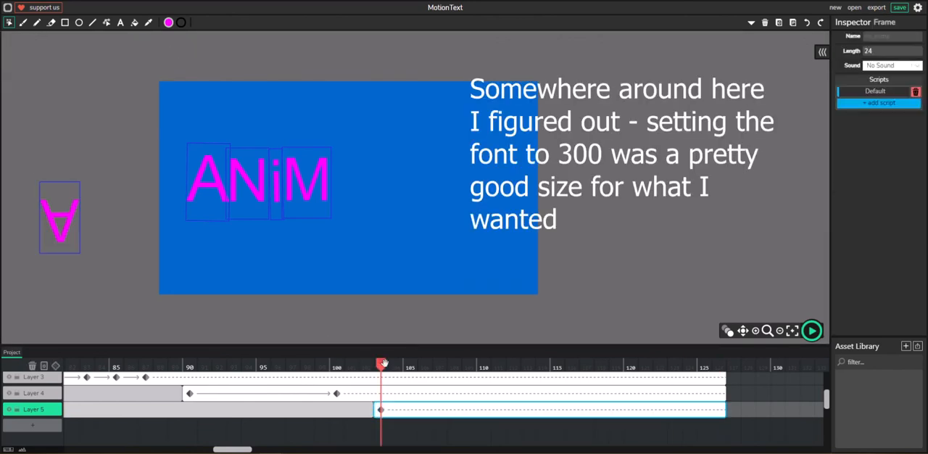
At frame 121, move the second A directly beside the M and rotate it upright
left_click_drag(384, 364, 646, 365)
left_click_drag(53, 224, 341, 183)
left_click_drag(349, 248, 314, 237)
left_click_drag(362, 190, 363, 198)
left_click_drag(645, 364, 651, 349)
left_click(431, 293)
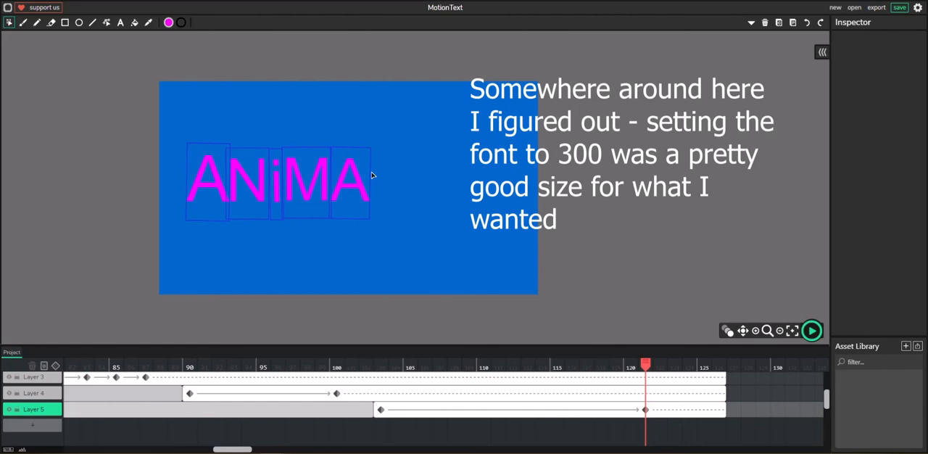
Add a sixth layer and insert a blank frame on it at frame 124
left_click(32, 425)
left_click(690, 427)
left_click_drag(591, 345, 591, 173)
scroll(597, 365, "up", 1)
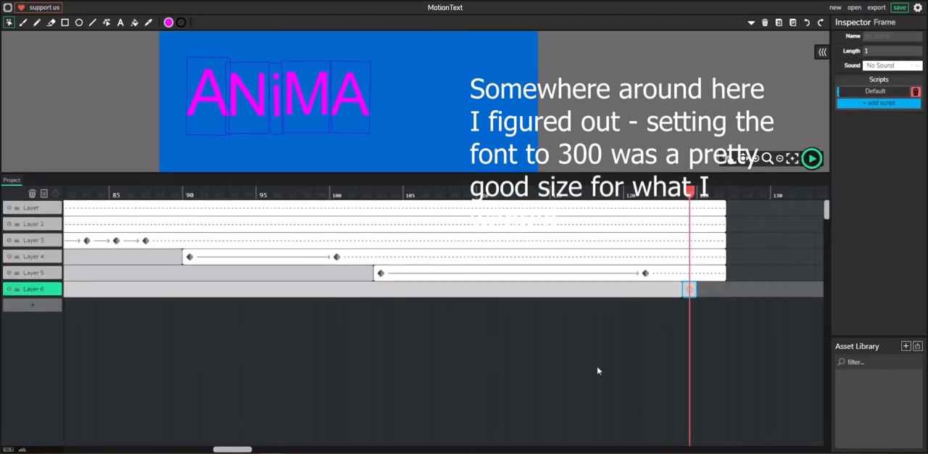
Extend the frames of the first five layers to end at frame 169
left_click_drag(232, 450, 301, 449)
left_click_drag(177, 207, 809, 207)
left_click_drag(177, 223, 809, 223)
left_click_drag(177, 240, 809, 240)
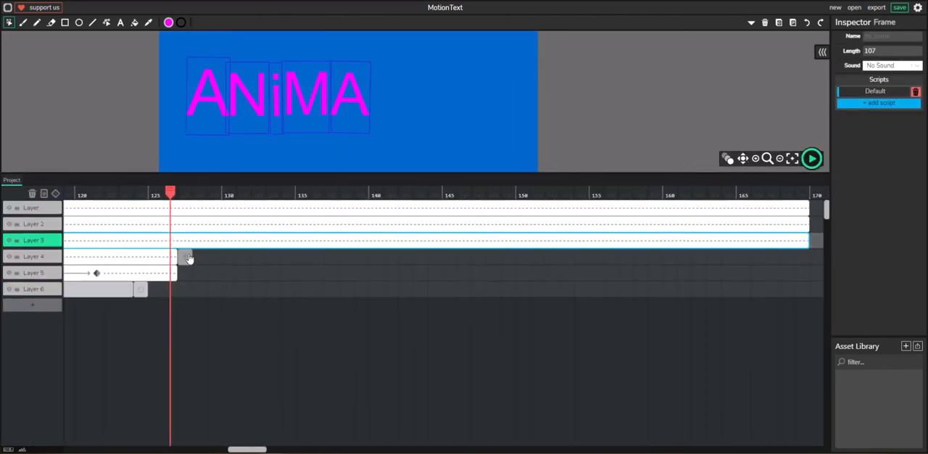
left_click_drag(177, 256, 810, 256)
left_click_drag(177, 273, 809, 272)
On Layer 6 at frame 124, add a letter T at font size 400 and place it above the canvas's top edge
left_click(140, 289)
scroll(369, 158, "up", 1)
left_click_drag(391, 173, 417, 381)
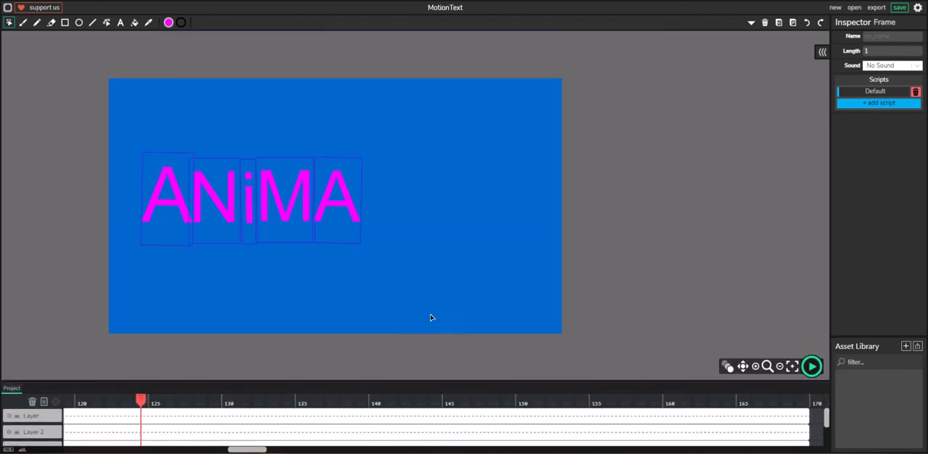
left_click(120, 22)
left_click(579, 198)
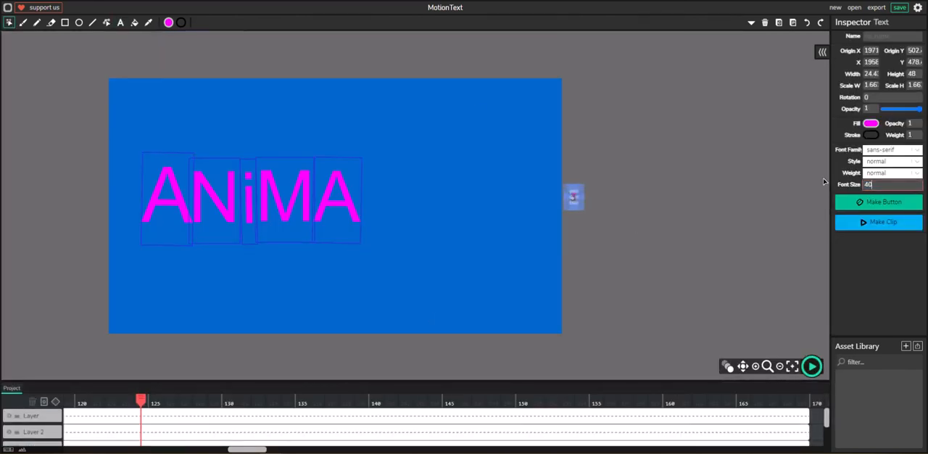
type("T")
left_click_drag(595, 167, 368, 56)
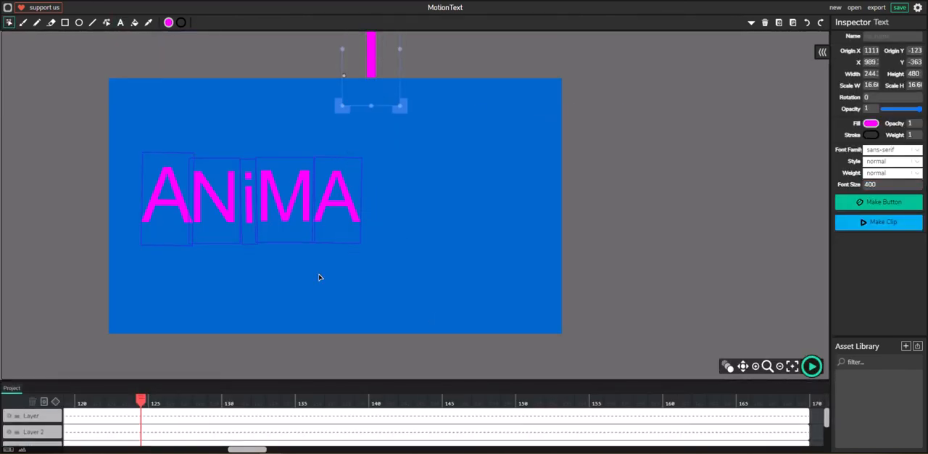
Extend the T's frame on Layer 6 to end at frame 169 and add a tween at frame 124
scroll(319, 276, "down", 5)
scroll(145, 419, "down", 1)
left_click_drag(148, 422, 811, 422)
left_click(55, 407)
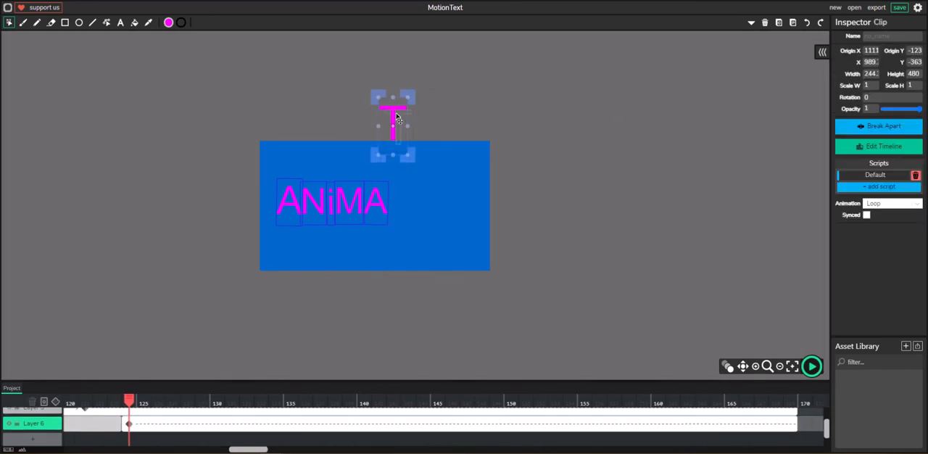
At frame 131, move the letter T down onto the canvas beside the second A
left_click(437, 401)
left_click(232, 401)
left_click_drag(392, 120, 397, 187)
Shift the T slightly at frames 133 and 135 to make it bounce
key("period")
key("period")
left_click(389, 200)
key("period")
key("period")
left_click(395, 180)
Nudge the T's position at frames 136 and 137 to settle the bounce
left_click(274, 401)
left_click_drag(315, 415, 308, 414)
left_click(394, 184)
left_click_drag(394, 183, 394, 182)
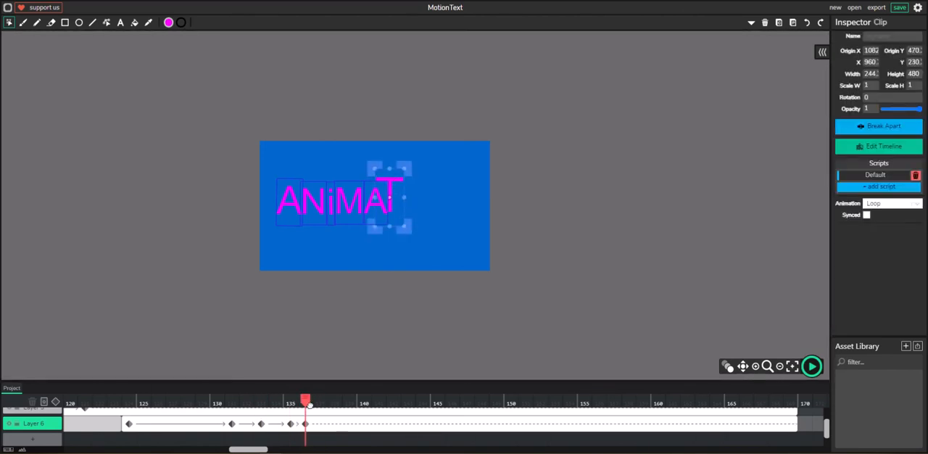
left_click_drag(306, 407, 319, 408)
left_click(393, 190)
left_click_drag(393, 190, 395, 191)
Add a seventh layer and insert a blank frame on it at frame 140
left_click_drag(321, 411, 334, 410)
left_click(32, 440)
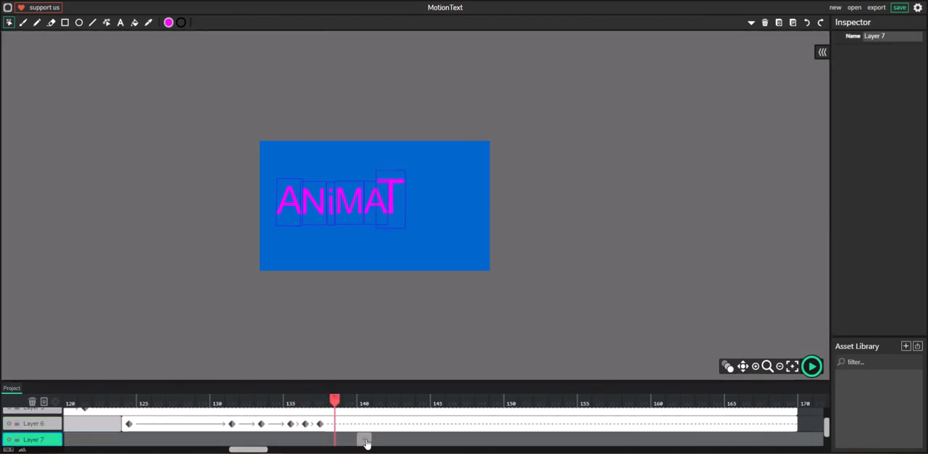
left_click(364, 440)
Add a lowercase letter i outside the canvas's right edge at font size 250 and tilt it clockwise
scroll(290, 145, "up", 1)
left_click(120, 22)
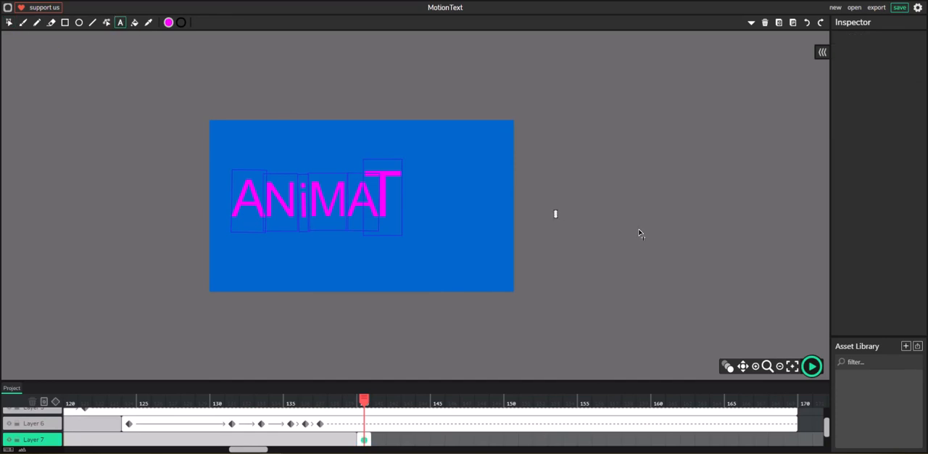
left_click(9, 23)
left_click(556, 214)
left_click_drag(878, 185, 845, 188)
type("250")
key("Return")
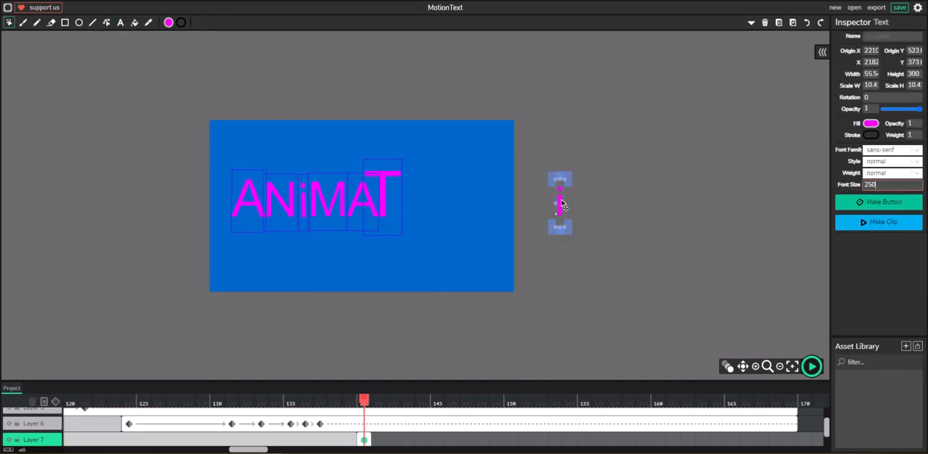
left_click_drag(573, 176, 582, 184)
Extend the second i's frame on Layer 7 to a length of 30 and add a tween at frame 140
left_click_drag(370, 440, 796, 429)
left_click_drag(528, 406, 433, 411)
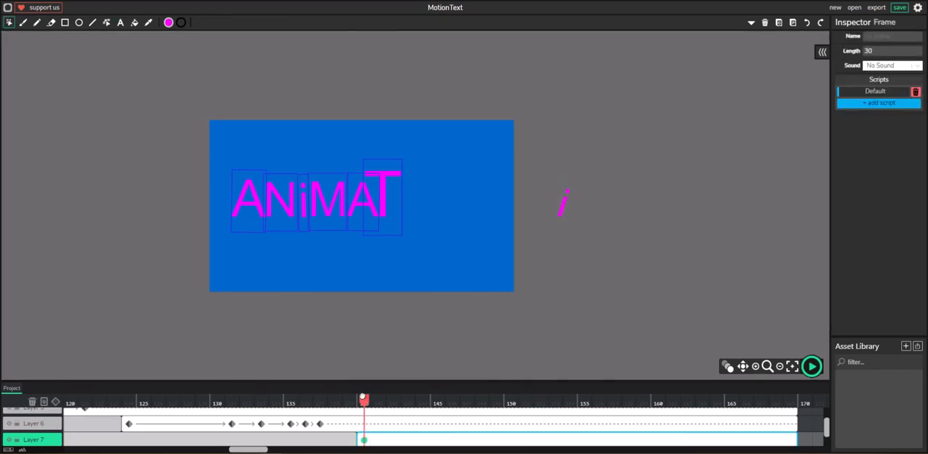
left_click(56, 402)
Move the second i beside the T at frame 146 and rotate it to about -32° at frame 148
left_click_drag(364, 400, 456, 409)
left_click_drag(565, 208, 403, 206)
left_click_drag(453, 401, 473, 403)
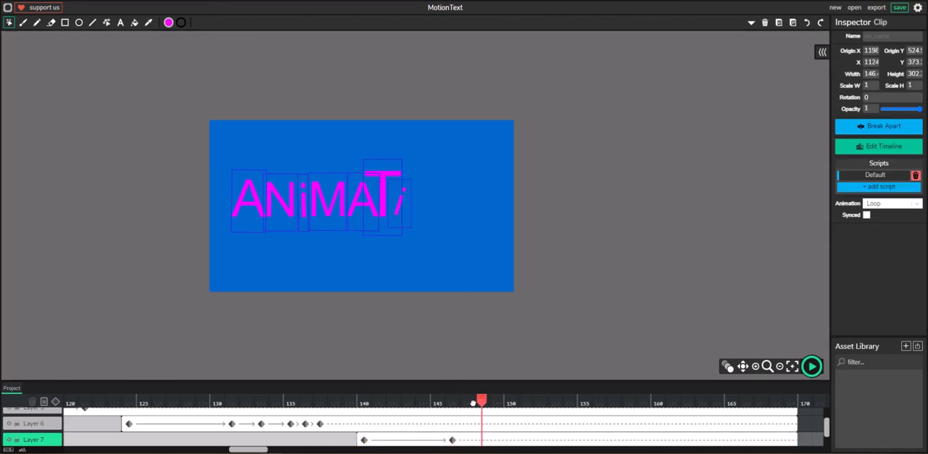
left_click(408, 189)
left_click(402, 192)
left_click(408, 193)
left_click(404, 192)
left_click_drag(416, 173, 399, 167)
Lock the first six layers, leaving only Layer 7 editable
left_click(18, 424)
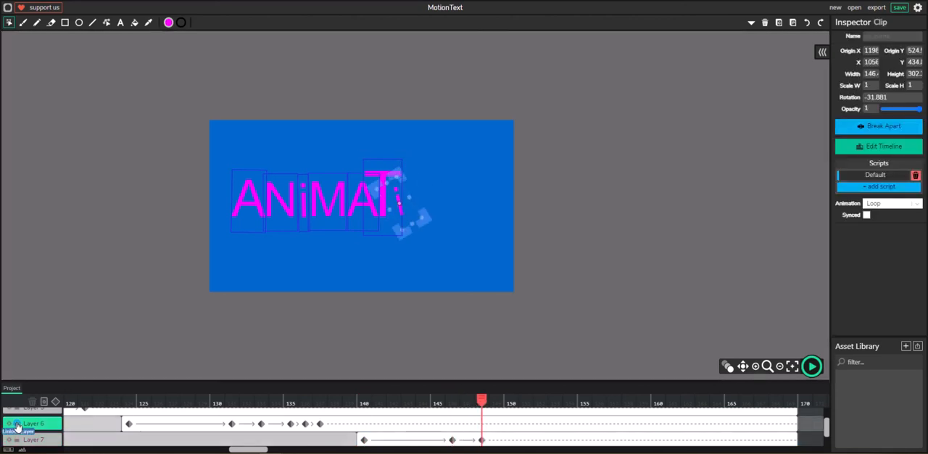
scroll(17, 427, "up", 1)
left_click(18, 425)
left_click(19, 412)
scroll(18, 412, "up", 1)
left_click(18, 413)
left_click_drag(237, 380, 236, 162)
left_click(18, 215)
left_click(17, 198)
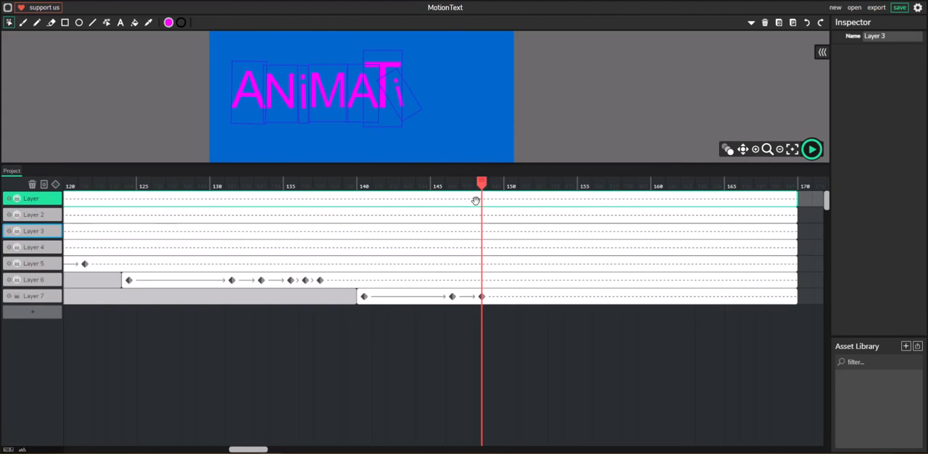
Rotate the second i to about -9° at frame 150 and slightly counterclockwise at frame 151
left_click(405, 102)
left_click_drag(482, 183, 511, 183)
left_click(399, 94)
left_click_drag(397, 68, 406, 71)
left_click_drag(510, 183, 527, 190)
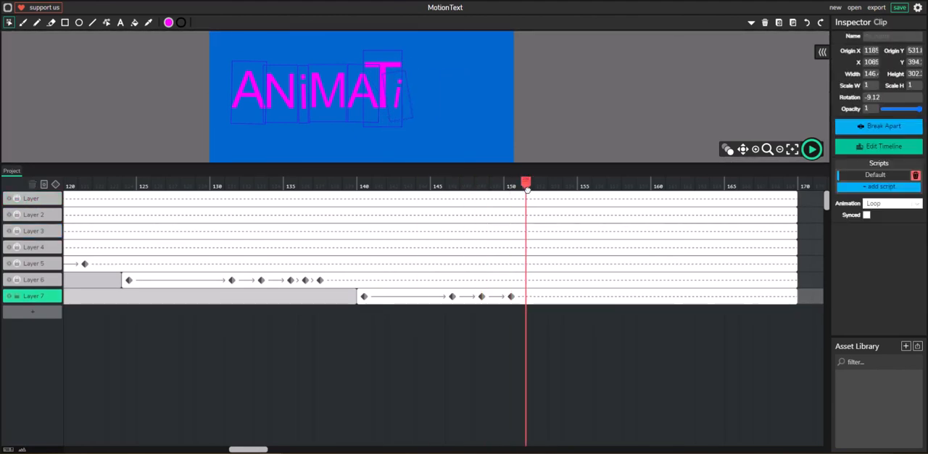
left_click(401, 87)
left_click_drag(407, 63, 401, 62)
Add an eighth layer with a blank frame at frame 153 and draw a magenta circle about 219 px wide beside the second i
left_click(32, 312)
left_click(556, 312)
left_click(78, 25)
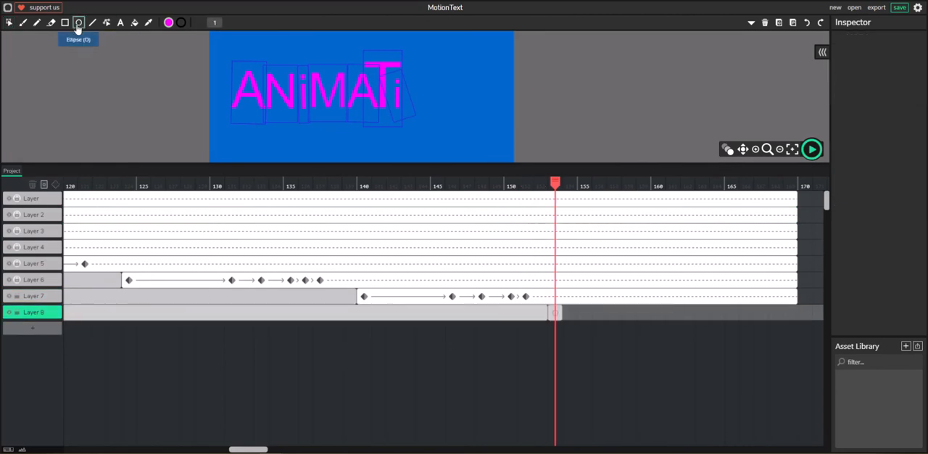
mouse_move(548, 76)
left_mouse_down()
mouse_move(522, 106)
mouse_move(425, 95)
left_mouse_up()
left_click(9, 22)
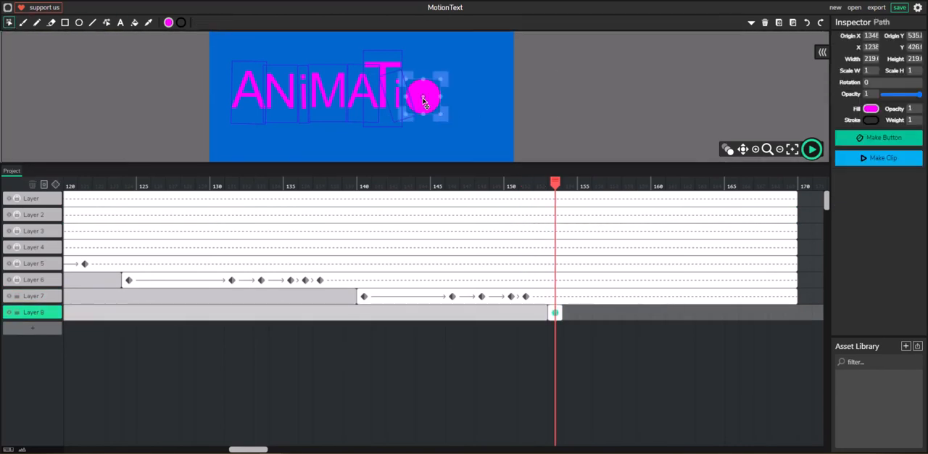
Extend the circle's frame to end at frame 169 and stretch the circle to about 245 px high at frame 160
left_click_drag(565, 314, 795, 314)
left_click_drag(578, 181, 658, 182)
left_click(435, 90)
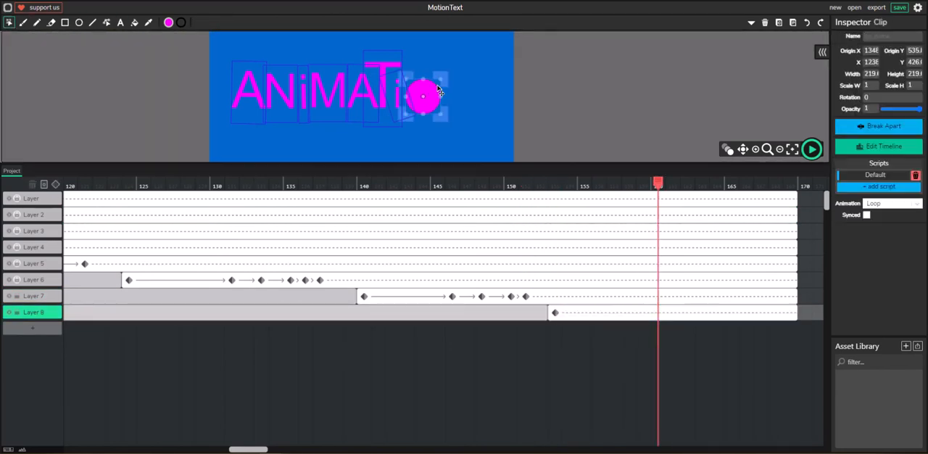
left_click_drag(444, 78, 442, 99)
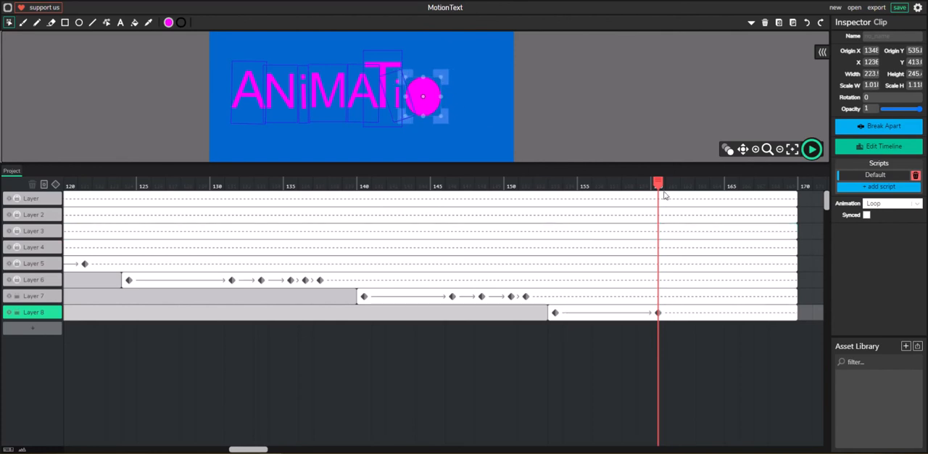
Review the magenta circle's stretch between frames 153 and 160 on the canvas
left_click_drag(659, 184, 556, 183)
key("ctrl+minus")
key("ctrl+plus")
key("ctrl+minus")
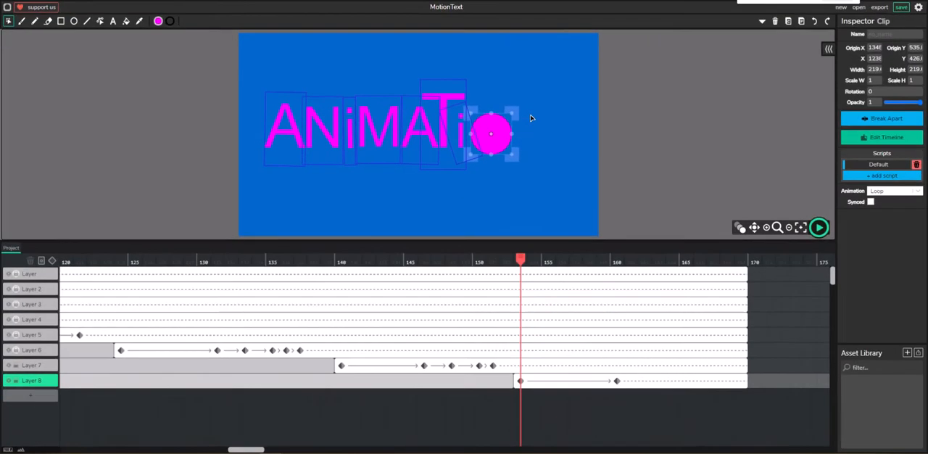
key("ctrl+plus")
key("ctrl+plus")
key("ctrl+plus")
left_click(743, 228)
left_click(743, 228)
left_click(743, 228)
left_click(744, 228)
left_click_drag(435, 149, 557, 229)
left_click_drag(694, 271, 759, 290)
left_click_drag(264, 449, 298, 448)
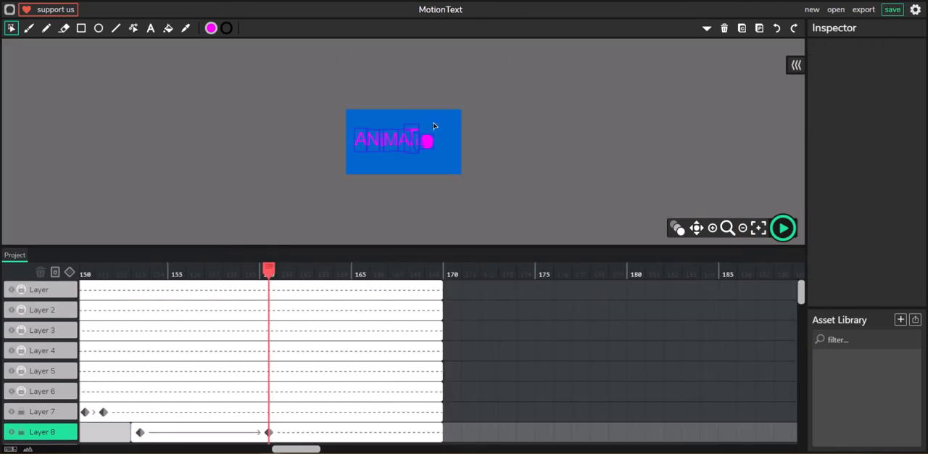
Lock Layer 8 and add a ninth layer
left_click(21, 432)
scroll(43, 433, "down", 1)
left_click(49, 434)
Insert a blank frame at frame 162 of Layer 9 and place a magenta letter N above the canvas at font size 300
left_click(151, 28)
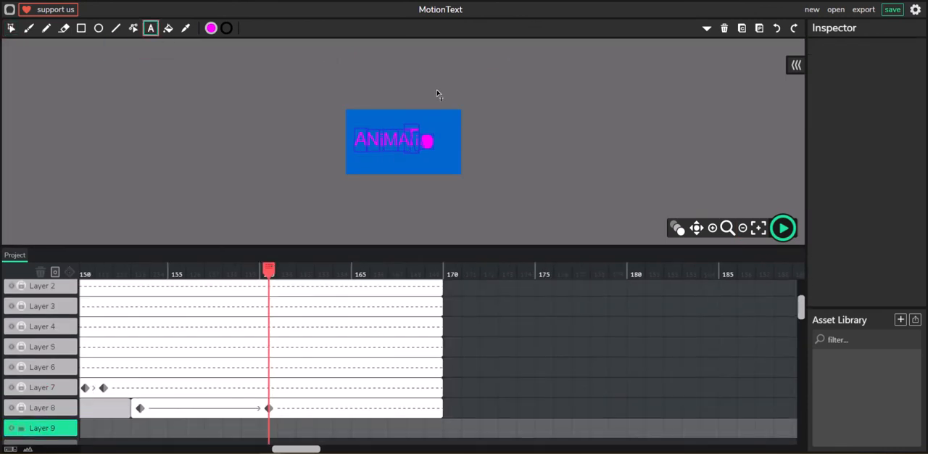
left_click(306, 431)
left_click(437, 96)
left_click(12, 28)
left_click_drag(442, 66, 484, 113)
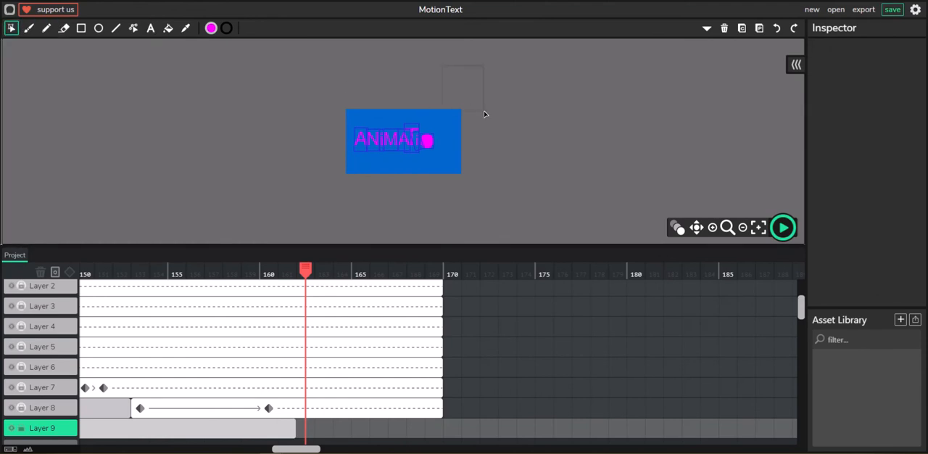
left_click(150, 28)
left_click(305, 428)
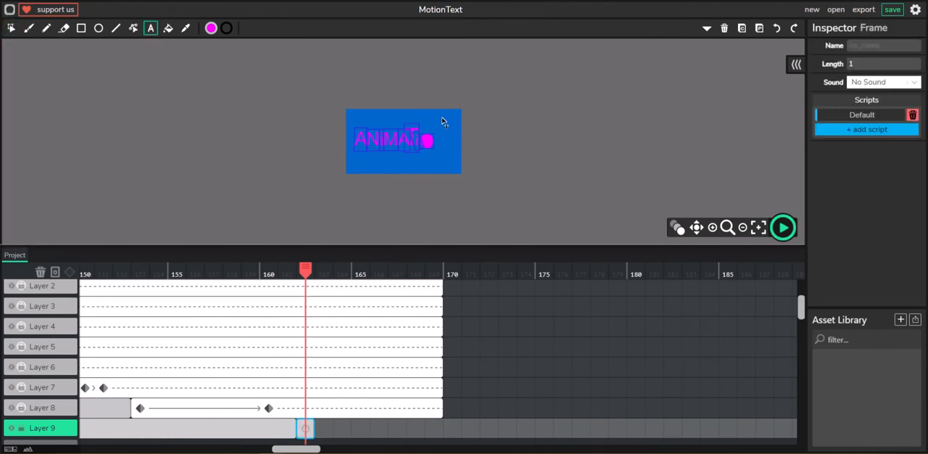
left_click(10, 29)
left_click(436, 85)
left_click_drag(861, 232, 843, 233)
type("300")
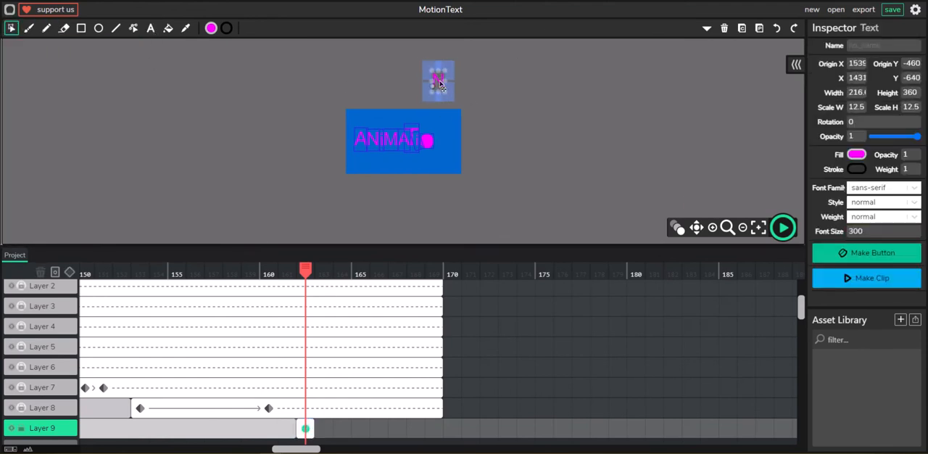
Extend the N's frame to end at frame 169 and move the N down beside the circle at frame 169
left_click(323, 429)
left_click_drag(301, 269, 435, 270)
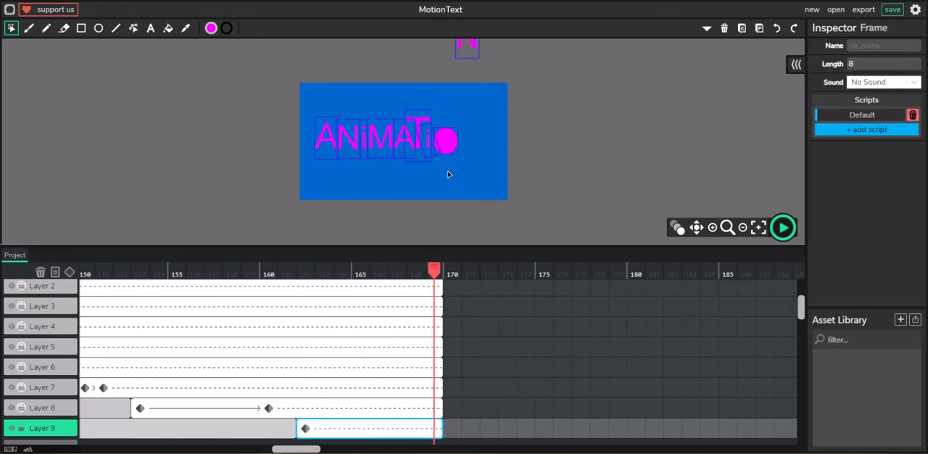
left_click_drag(475, 52, 478, 152)
Extend the frames of Layers 2 to 8 to end at frame 199
left_click_drag(441, 289, 689, 294)
left_click_drag(137, 306, 689, 306)
left_click_drag(136, 326, 688, 330)
left_click(147, 348)
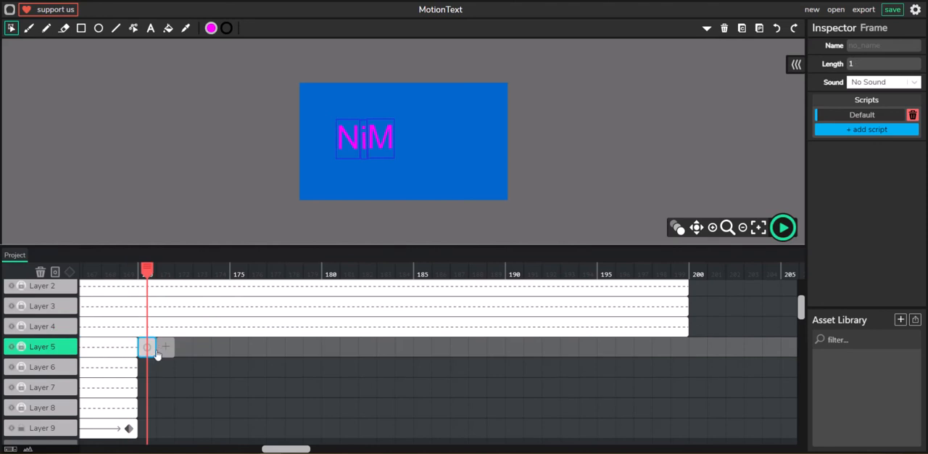
key("ctrl+z")
left_click_drag(137, 347, 688, 347)
left_click_drag(137, 367, 688, 367)
left_click_drag(137, 387, 688, 387)
left_click_drag(136, 408, 688, 409)
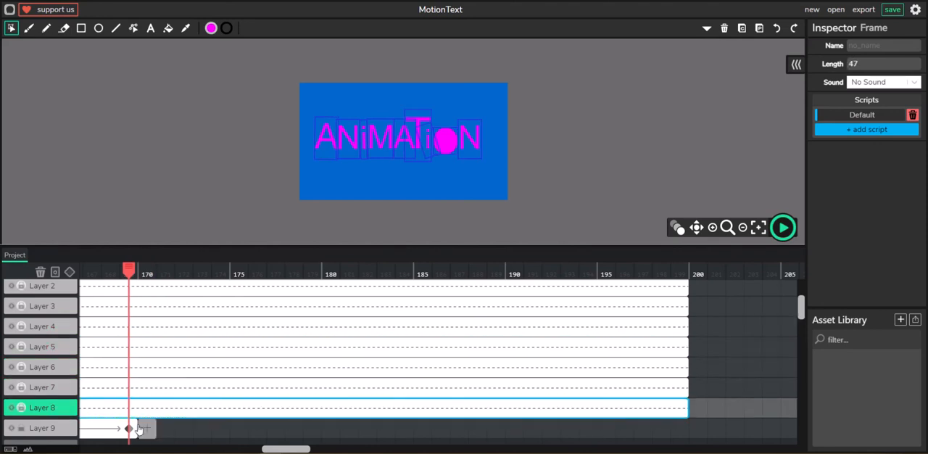
Extend the frames of Layer 9 and the first layer to end at frame 199, and briefly preview the animation
left_click(147, 429)
key("ctrl+z")
left_click_drag(136, 428, 688, 438)
scroll(363, 395, "down", 1)
left_click_drag(136, 356, 688, 371)
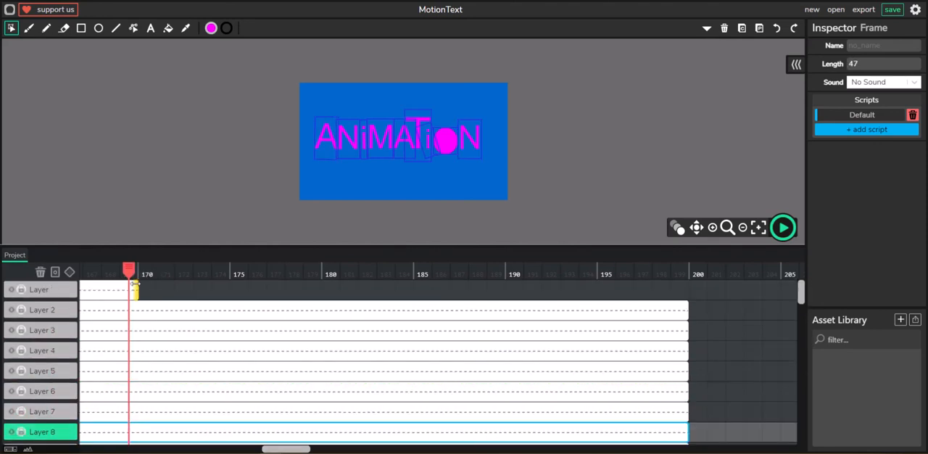
left_click(784, 228)
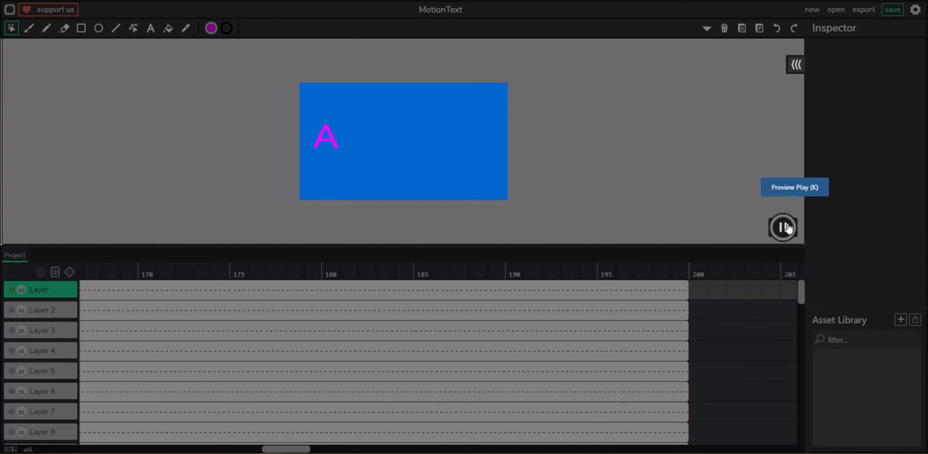
left_click(787, 229)
Add a tenth layer with a blank frame at frame 199 and draw a blue rectangle about 1981 by 191 px above the canvas
scroll(616, 348, "down", 1)
mouse_move(499, 272)
left_mouse_down()
mouse_move(689, 281)
mouse_move(680, 281)
left_mouse_up()
left_click(41, 399)
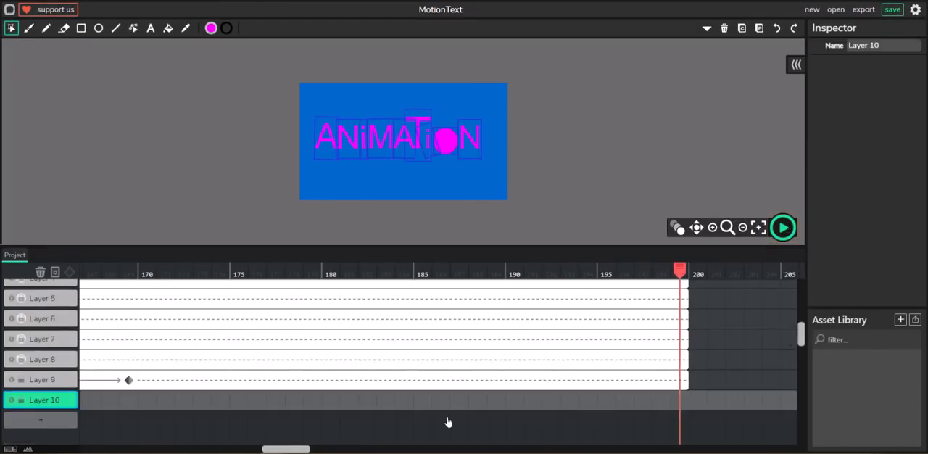
left_click(680, 401)
left_click(81, 28)
left_click(212, 28)
left_click(171, 166)
left_click_drag(298, 57, 512, 77)
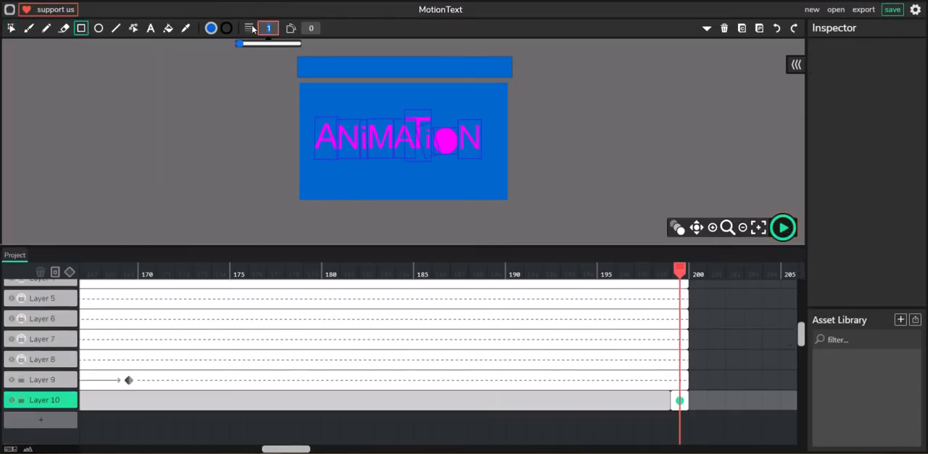
left_click(11, 28)
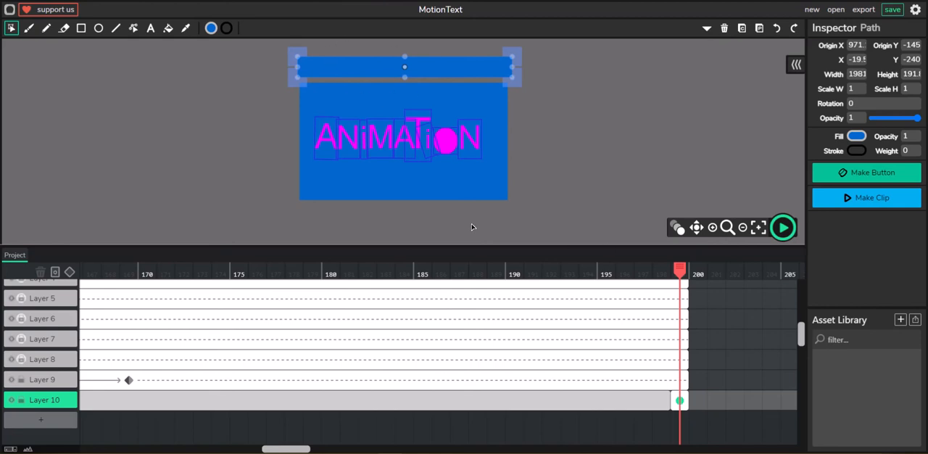
Play the animation preview through the full word, stop it and return to frame 199
left_click(782, 228)
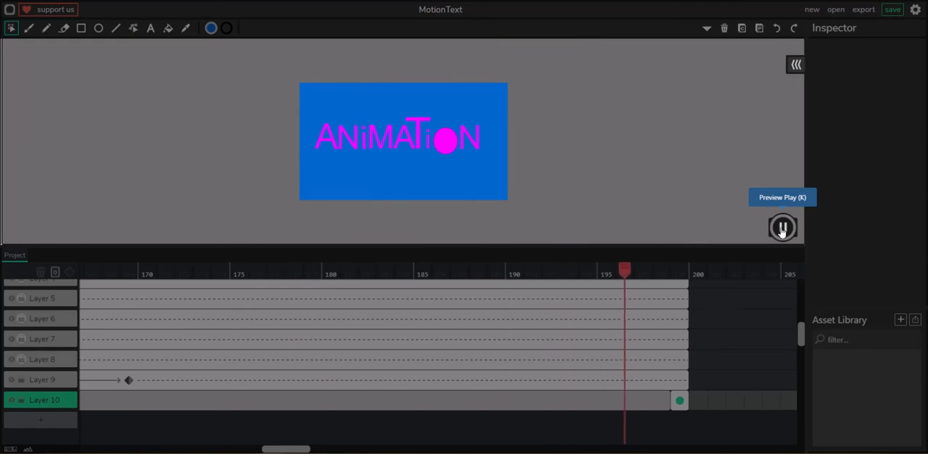
left_click(783, 229)
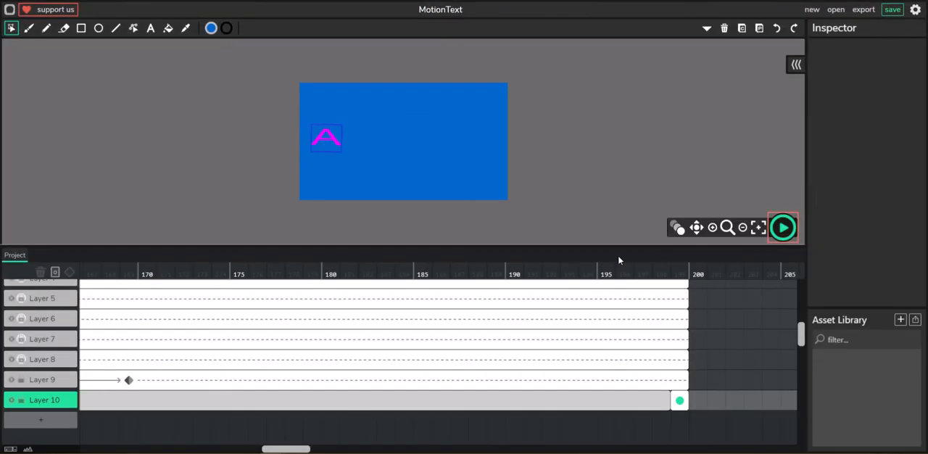
left_click(569, 267)
left_click_drag(572, 270, 683, 291)
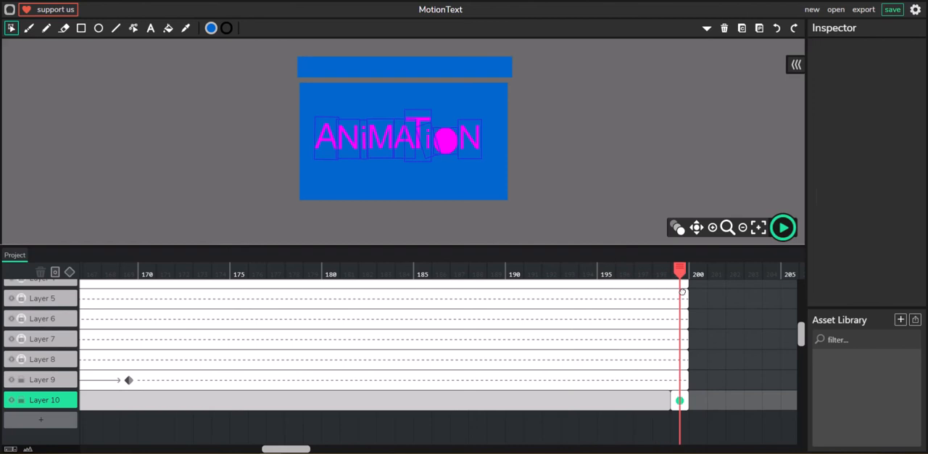
Position the blue rectangle just above the canvas at about X 3, Y -232 and add a tween to it at frame 199
left_click(444, 68)
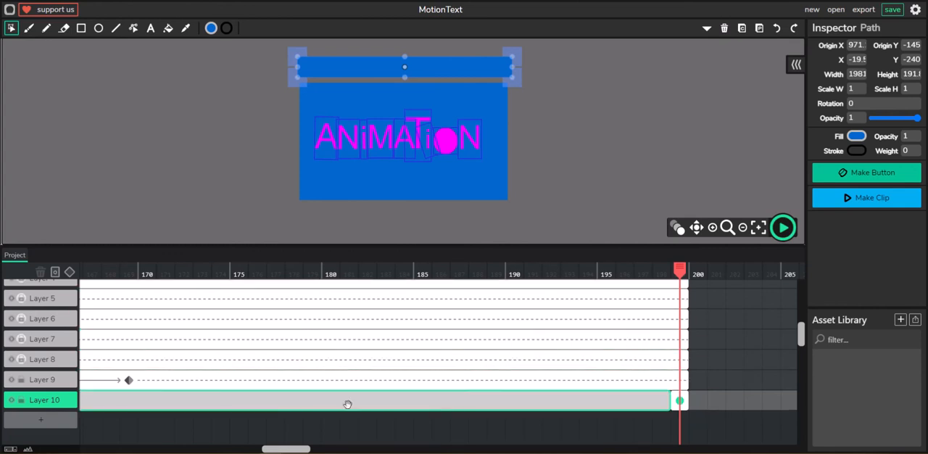
left_click_drag(298, 449, 317, 451)
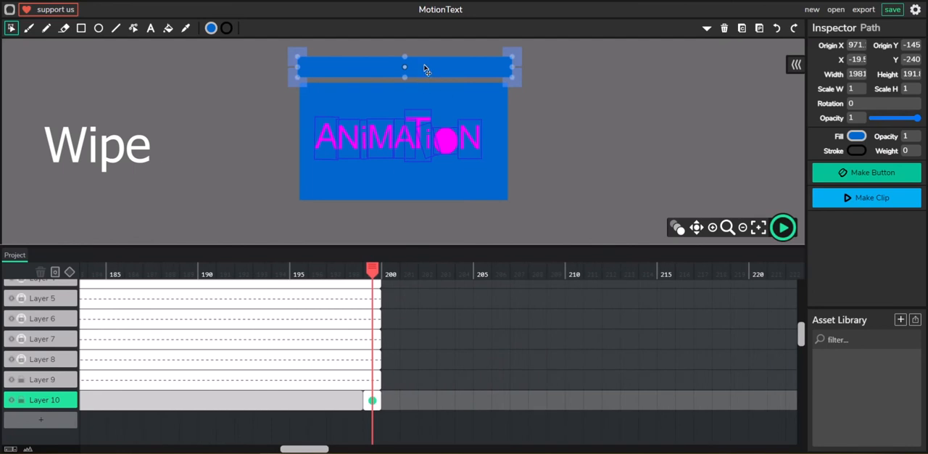
key("ctrl+z")
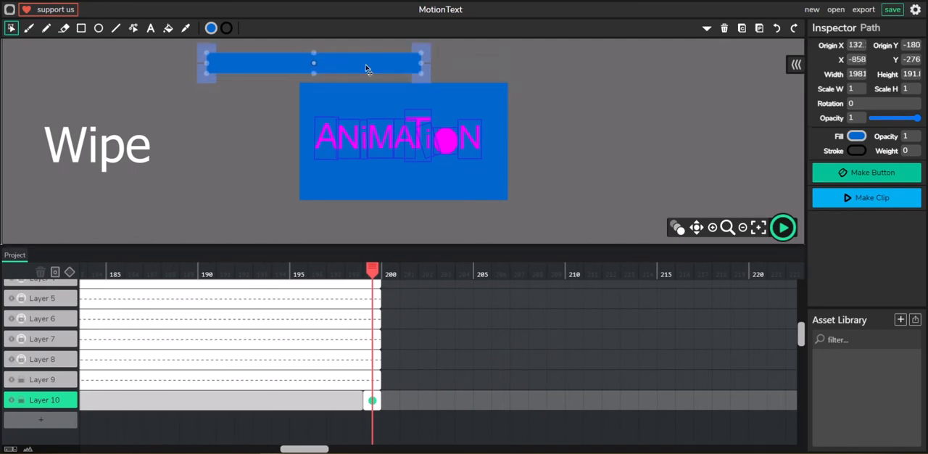
key("ctrl+z")
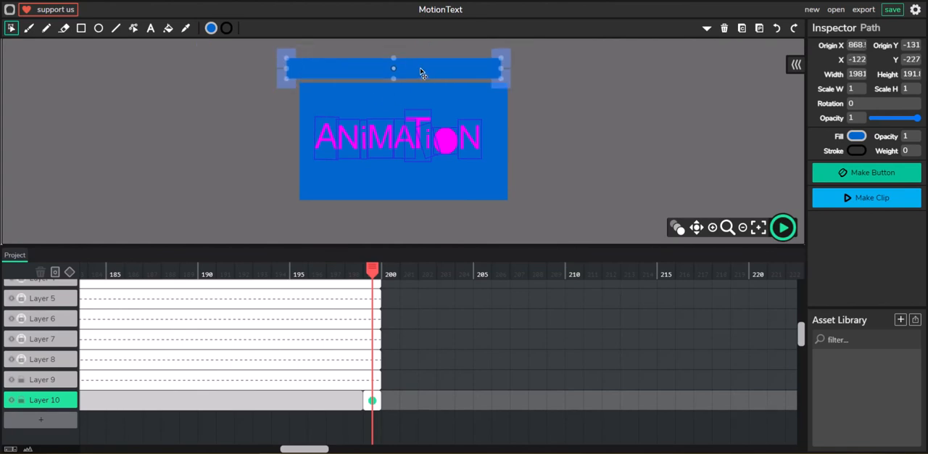
left_click_drag(466, 75, 480, 71)
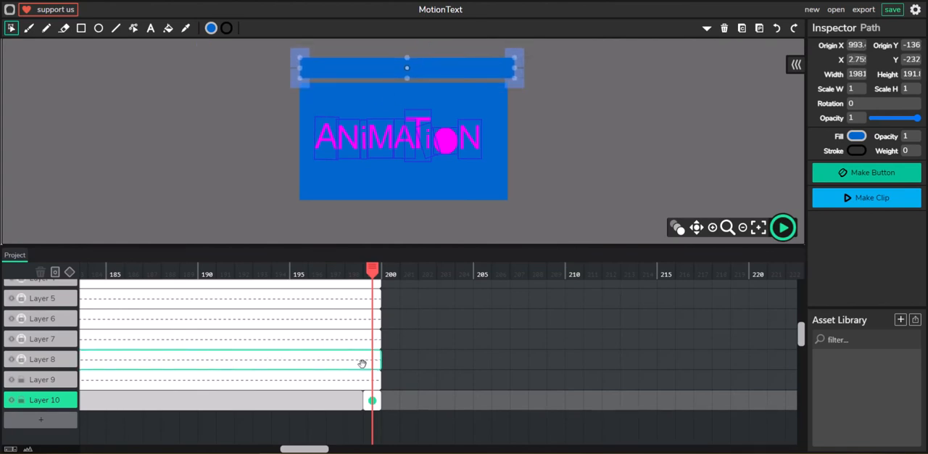
left_click(70, 272)
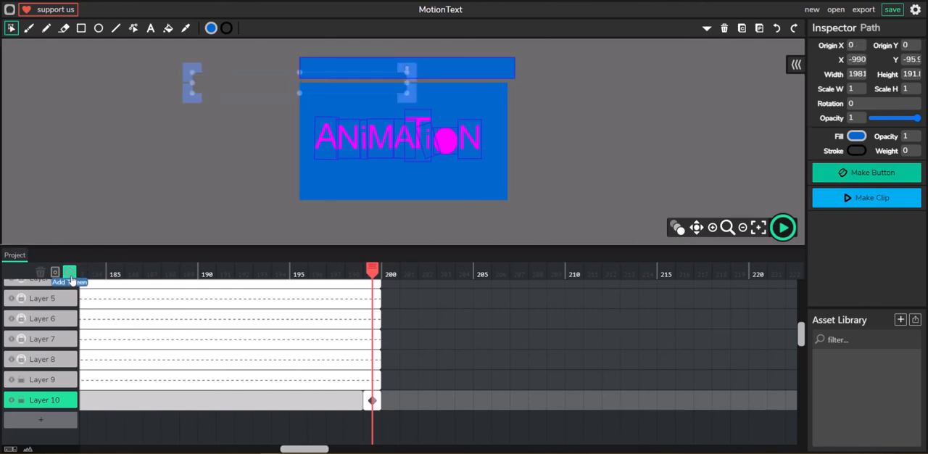
Enlarge the timeline area and extend the frames of the first six layers to end at frame 219
scroll(387, 313, "up", 3)
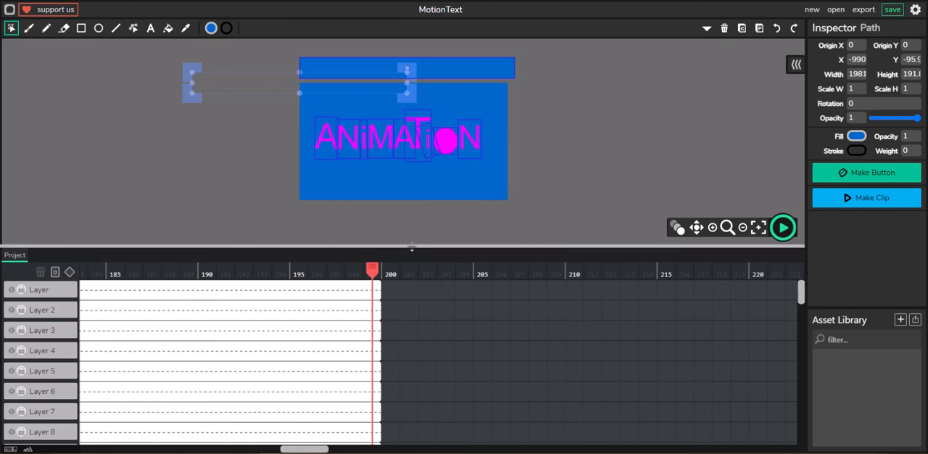
left_click_drag(414, 246, 429, 92)
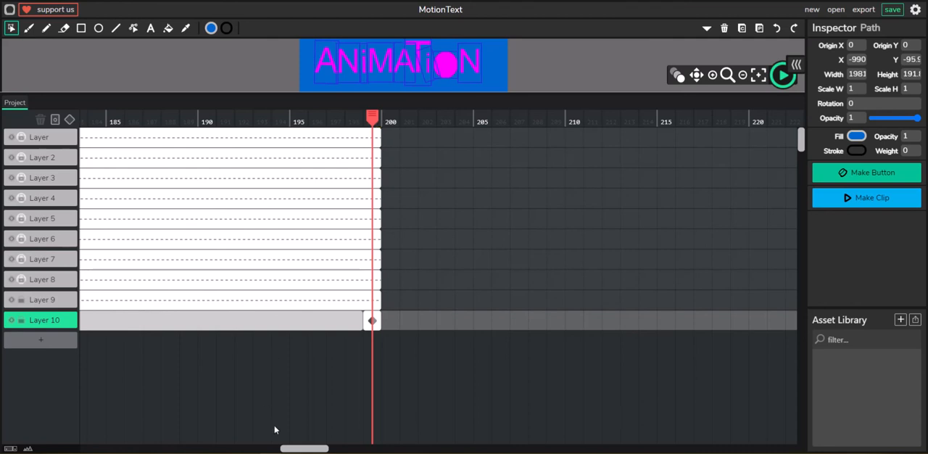
left_click_drag(307, 448, 316, 448)
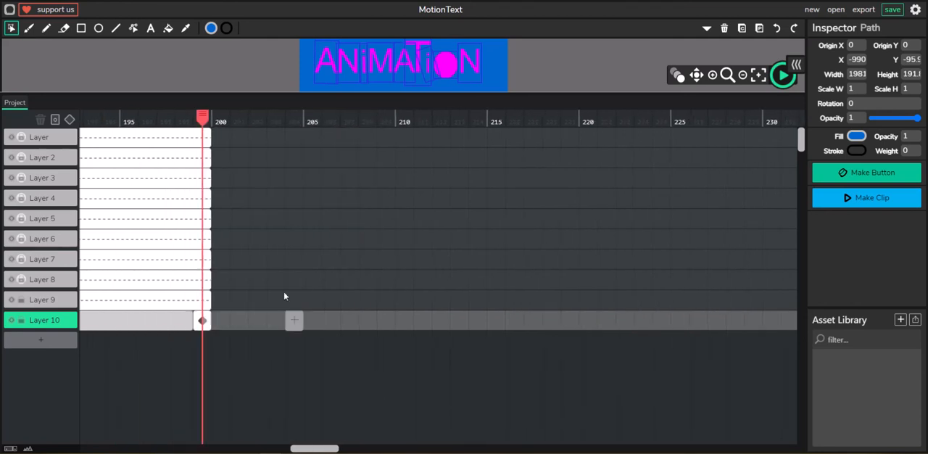
left_click_drag(208, 137, 578, 137)
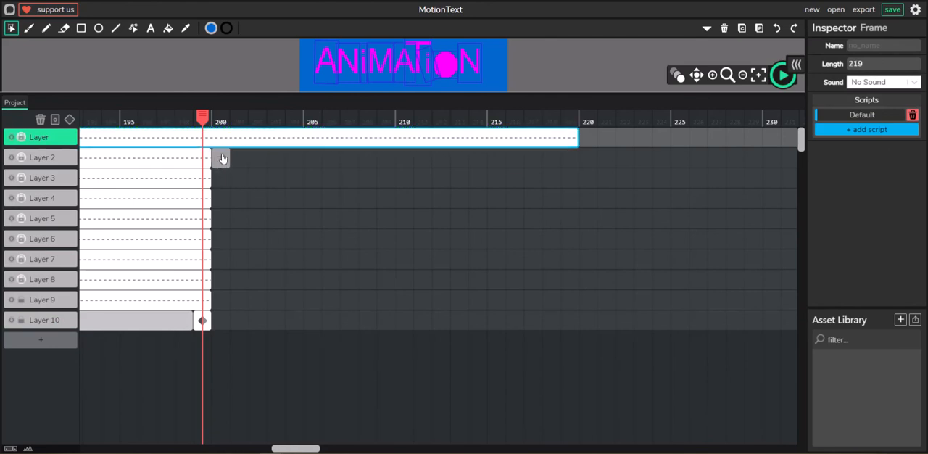
left_click_drag(213, 155, 578, 158)
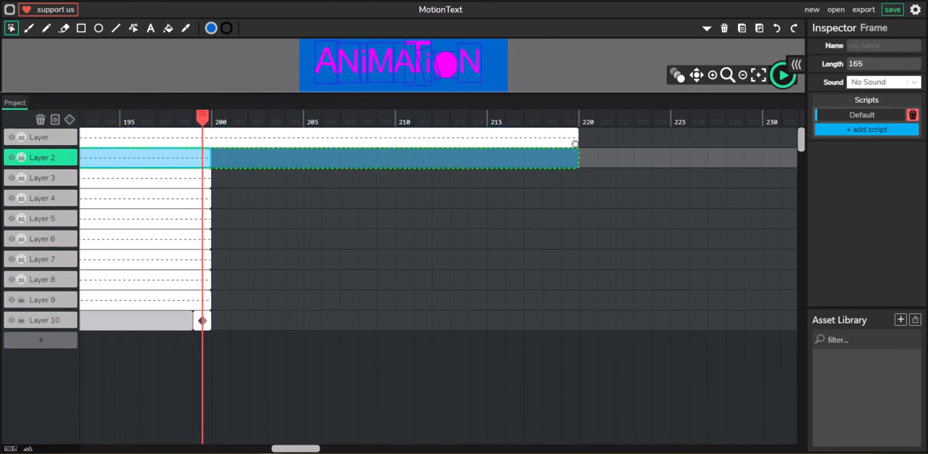
left_click_drag(209, 179, 578, 183)
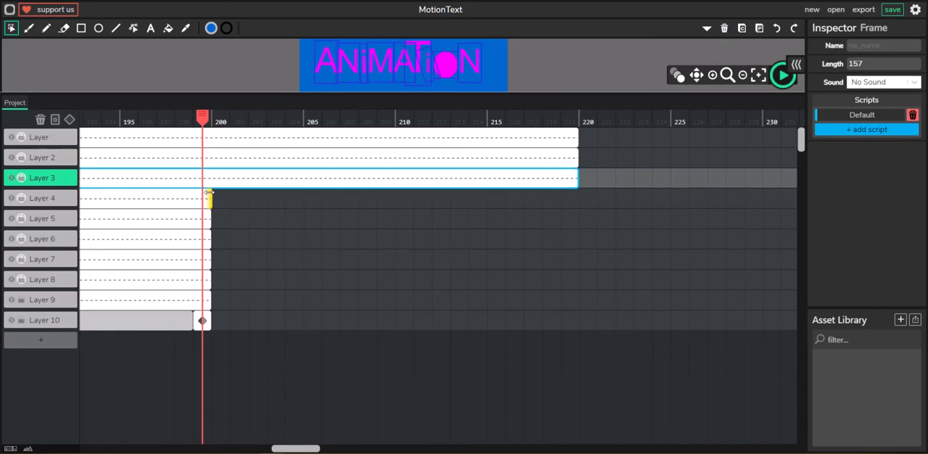
left_click_drag(213, 199, 578, 198)
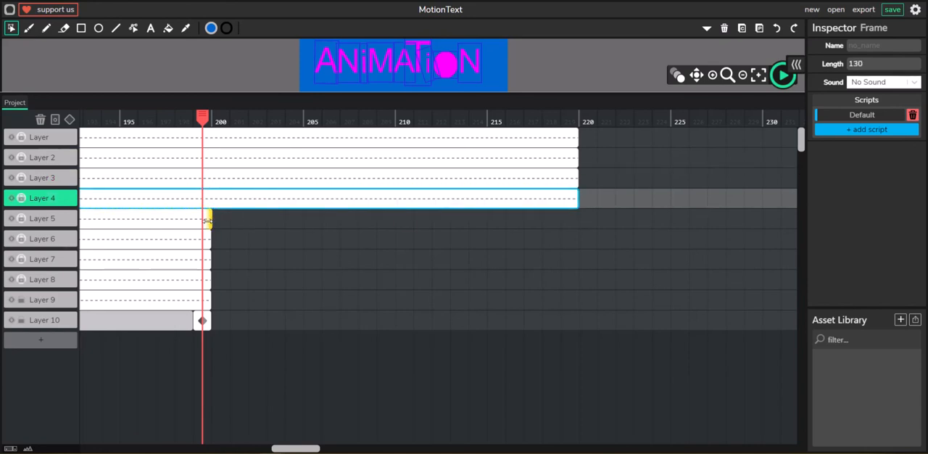
left_click_drag(209, 219, 578, 218)
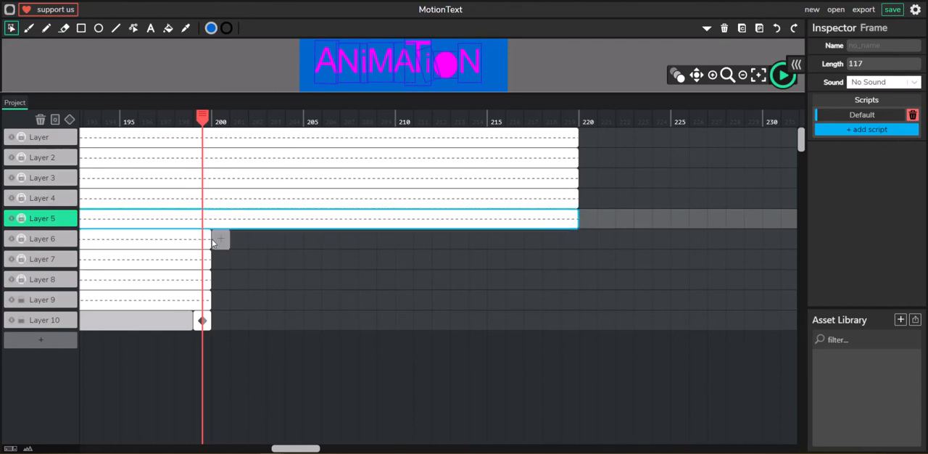
left_click_drag(209, 239, 578, 237)
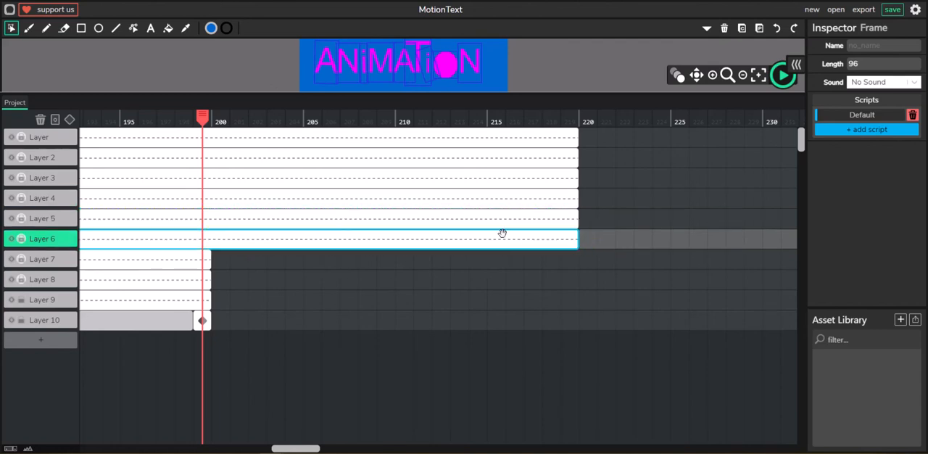
Extend the frames of Layers 7, 8 and 9 to end at frame 219
left_click_drag(210, 259, 575, 256)
key("ctrl+z")
left_click_drag(210, 279, 569, 279)
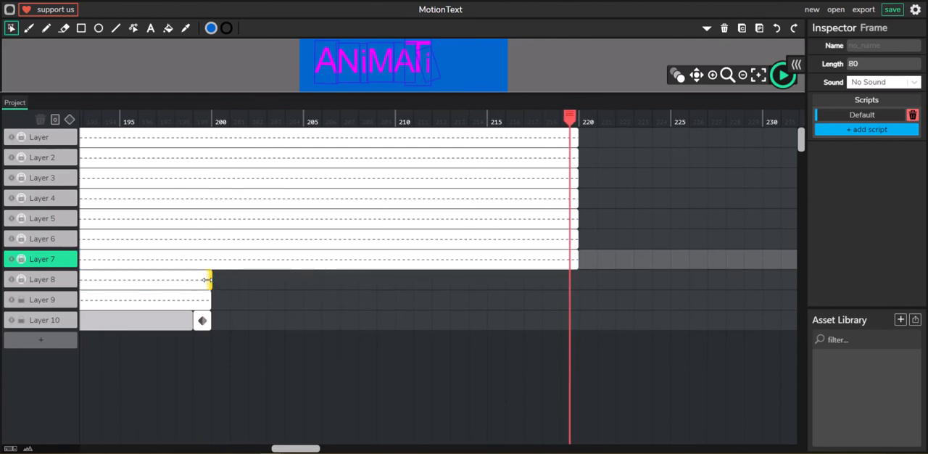
left_click_drag(211, 280, 576, 279)
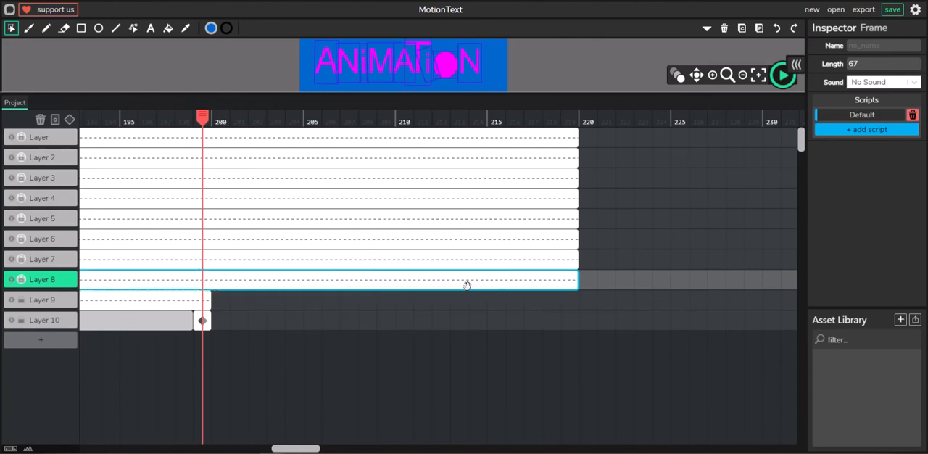
left_click_drag(213, 300, 369, 304)
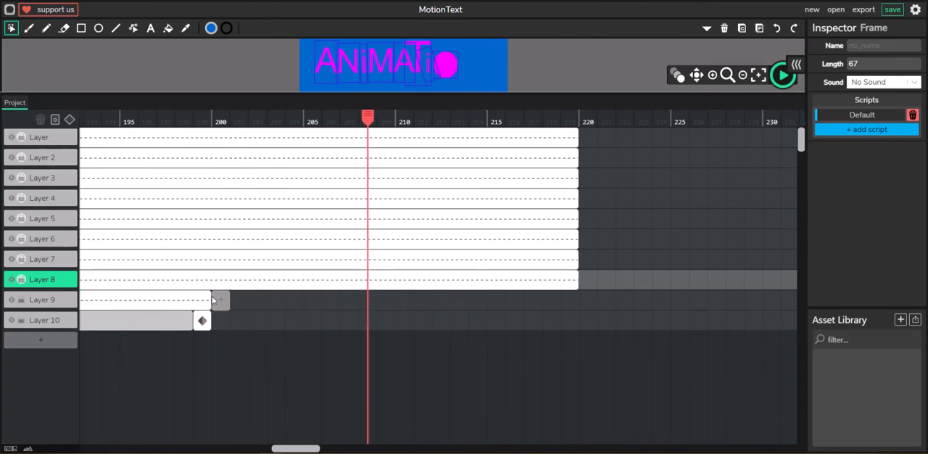
left_click_drag(209, 297, 577, 301)
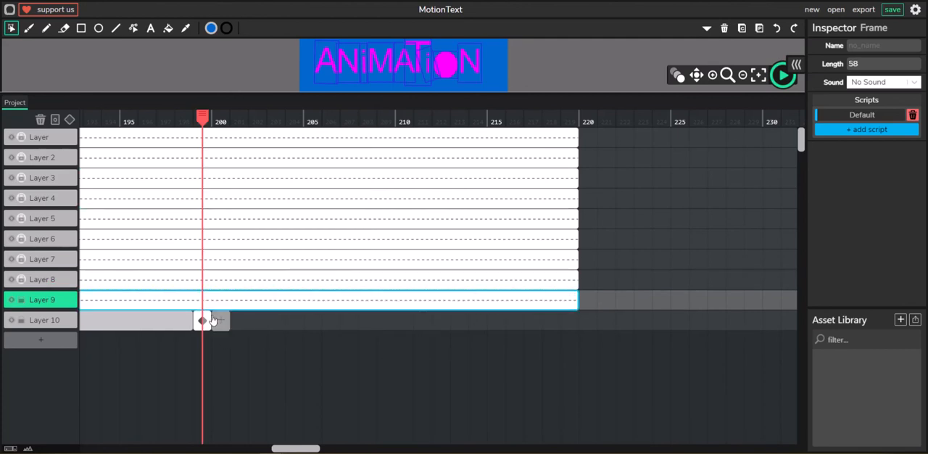
Extend the blue rectangle's frame on Layer 10 to a length of 41 frames, ending at frame 239
left_click_drag(207, 322, 581, 322)
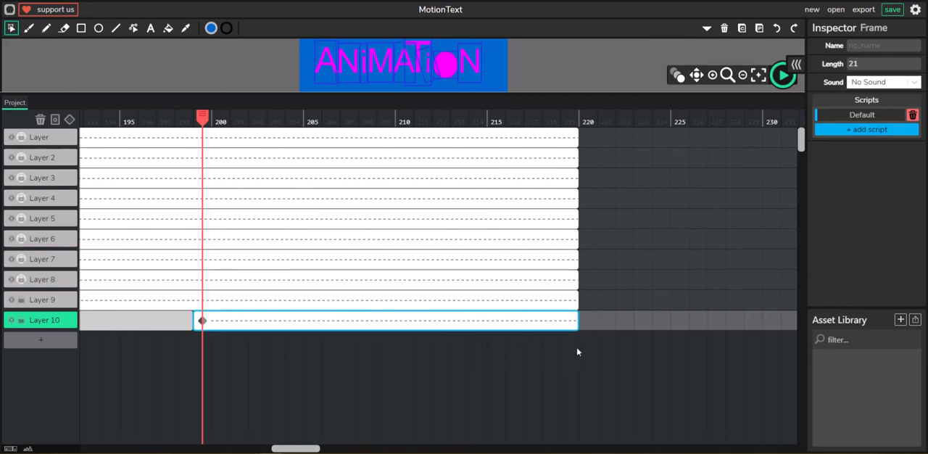
left_click_drag(575, 317, 780, 320)
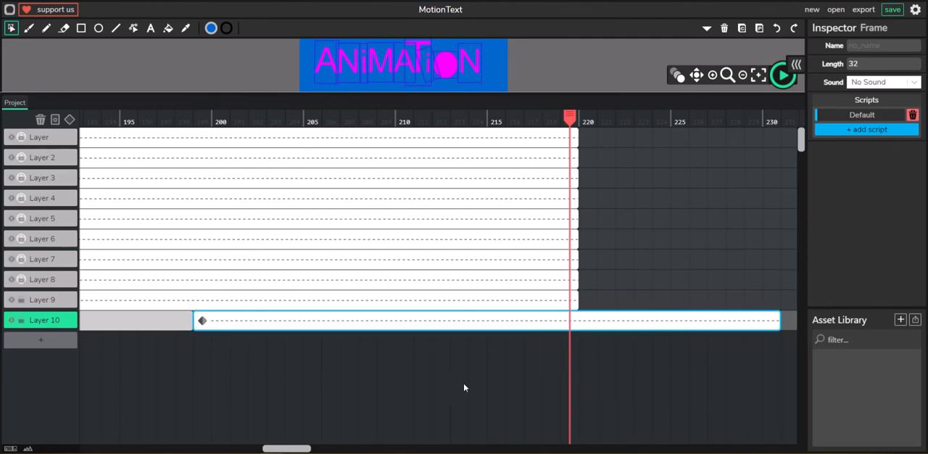
left_click_drag(299, 449, 324, 449)
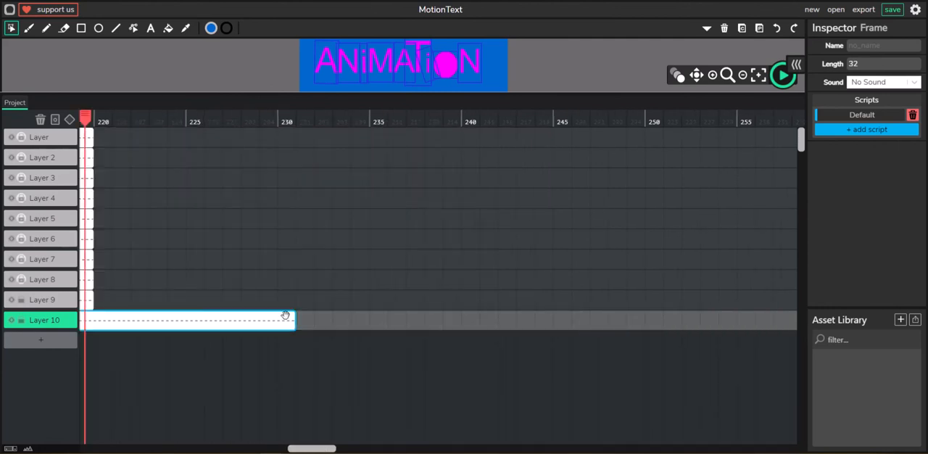
left_click_drag(294, 317, 460, 313)
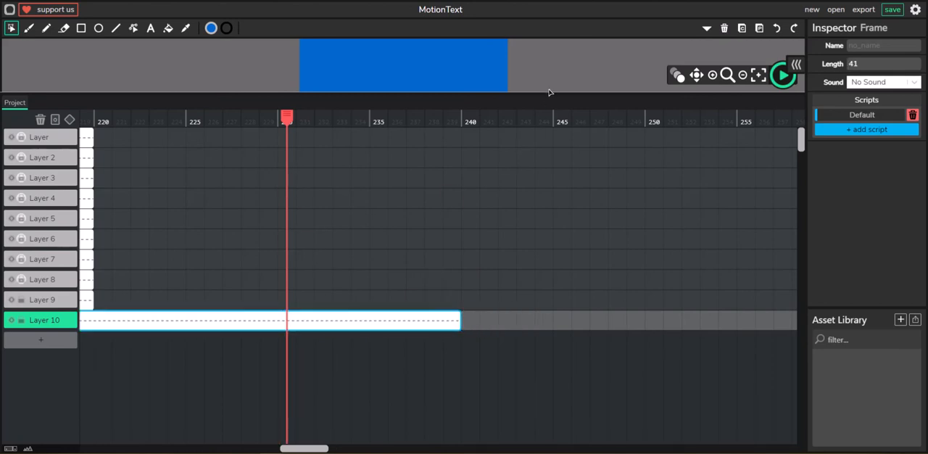
Enlarge the canvas area again and move the playhead to frame 219
left_click_drag(548, 94, 516, 319)
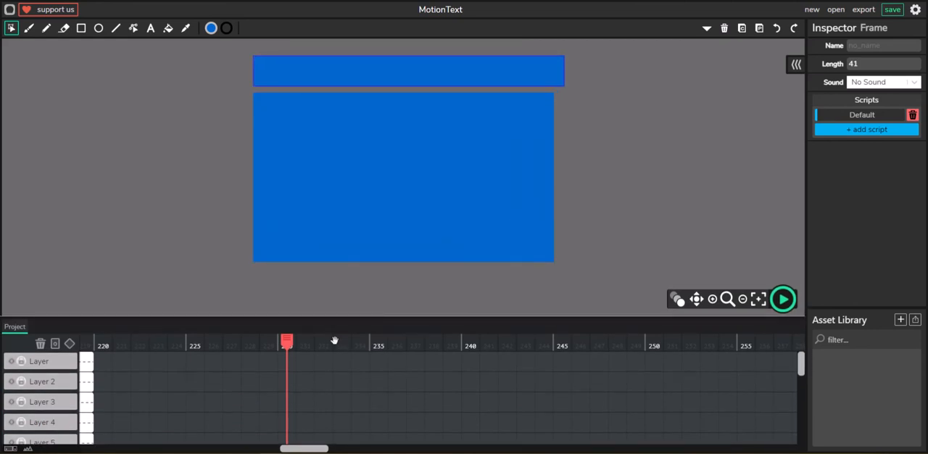
left_click_drag(312, 447, 290, 447)
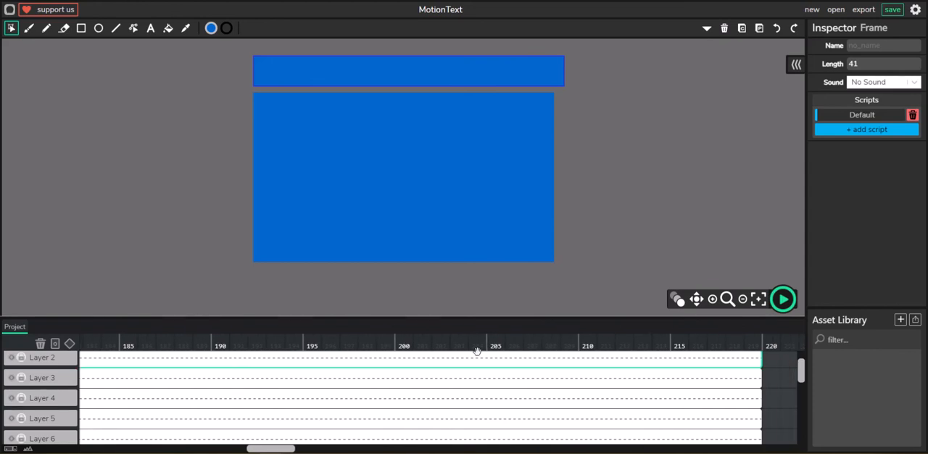
left_click_drag(517, 351, 397, 338)
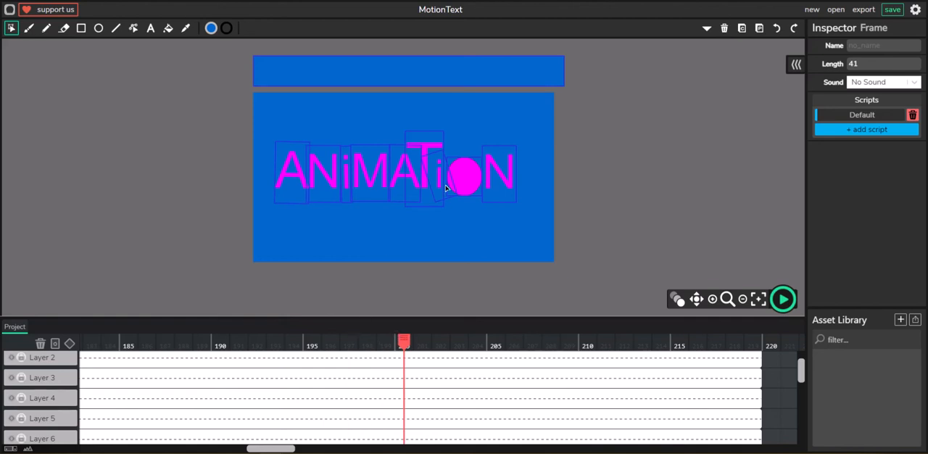
scroll(406, 370, "down", 3)
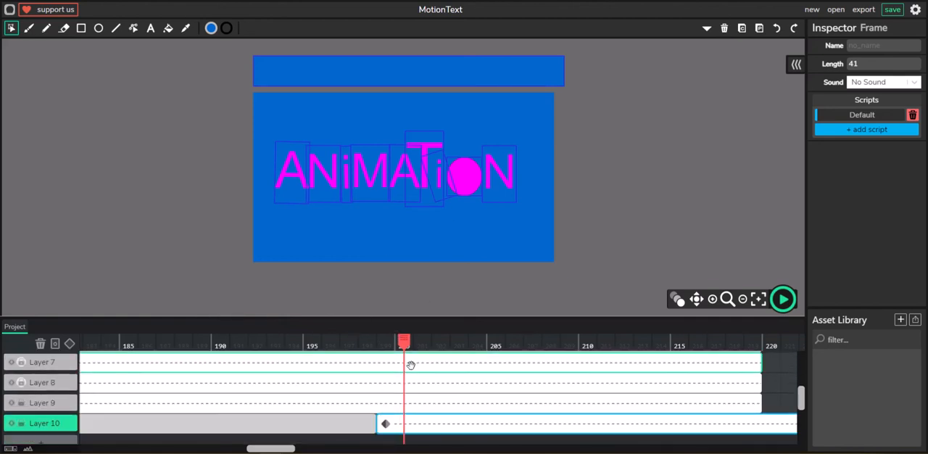
left_click_drag(417, 353, 753, 371)
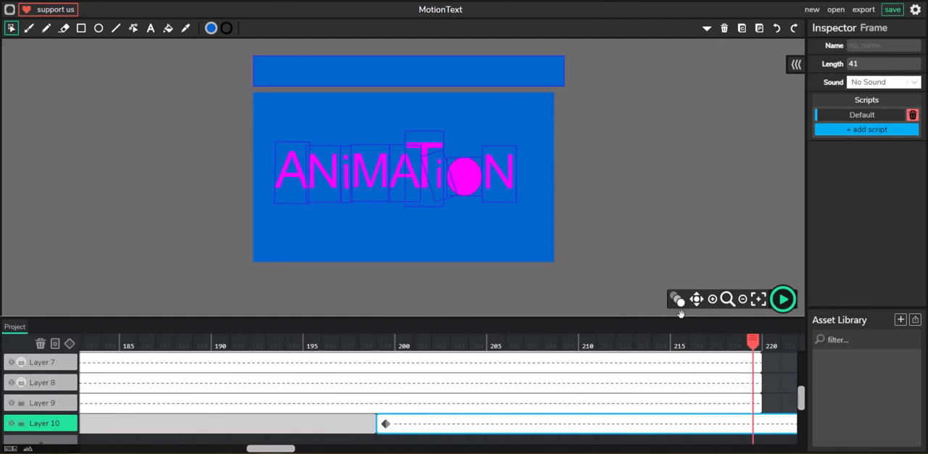
Stretch the blue rectangle at frame 219 to about 708 px high and place it over the word at about X 0, Y 114
left_click(462, 73)
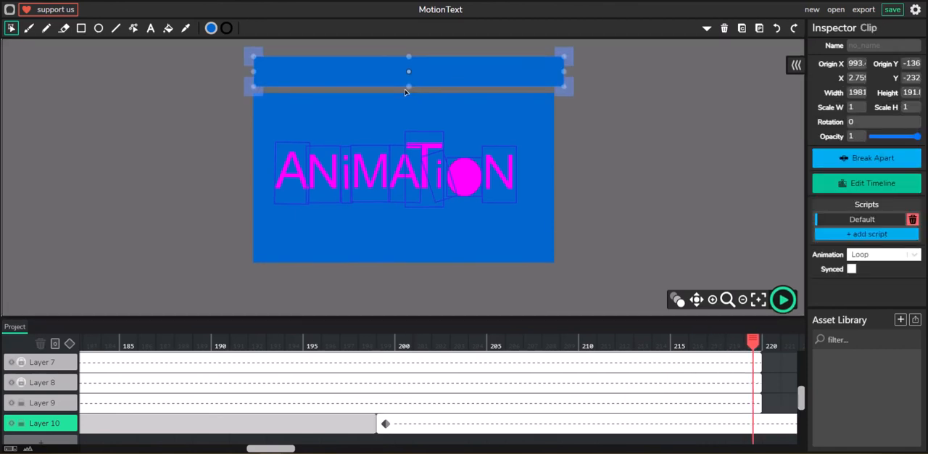
left_click_drag(409, 116, 426, 103)
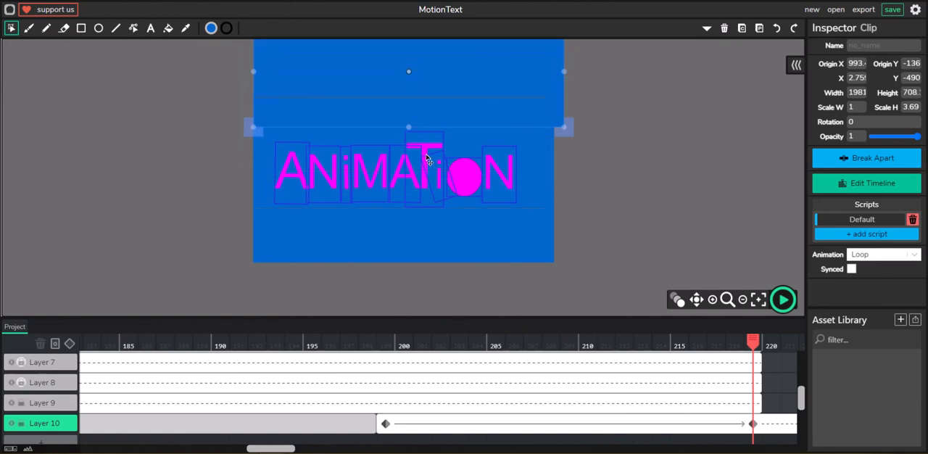
left_click_drag(428, 158, 428, 171)
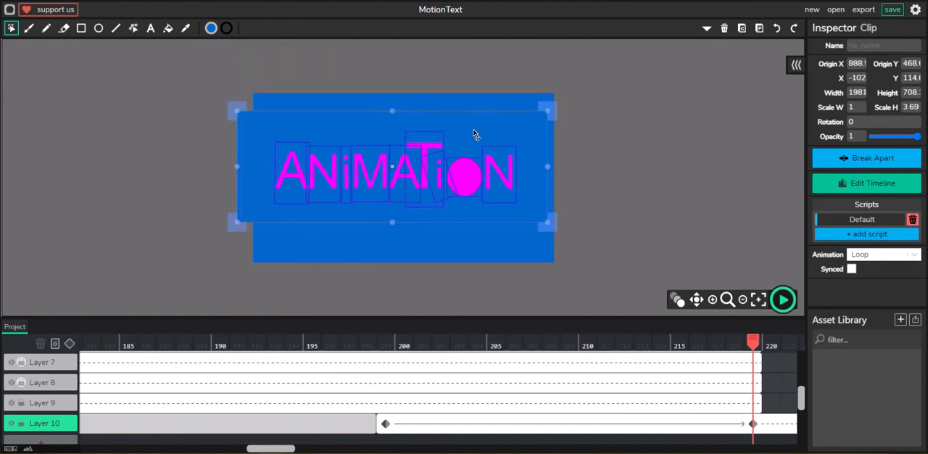
left_click_drag(472, 133, 487, 134)
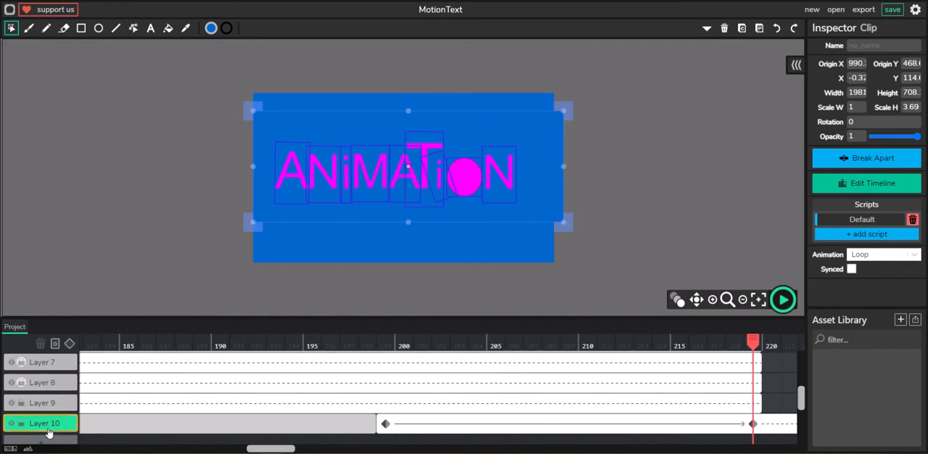
Move Layer 10 above all other layers so the rectangle covers the letters, and start the animation preview
left_click(46, 424)
scroll(44, 392, "up", 3)
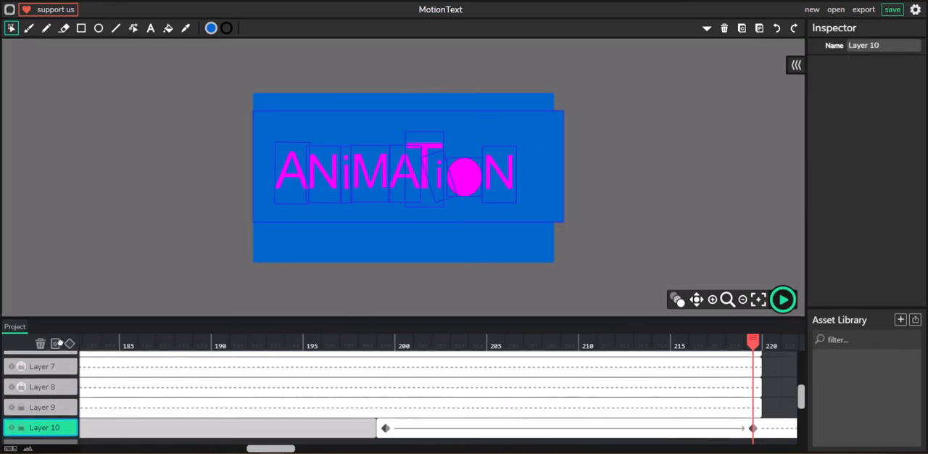
scroll(54, 355, "up", 3)
left_click(50, 361)
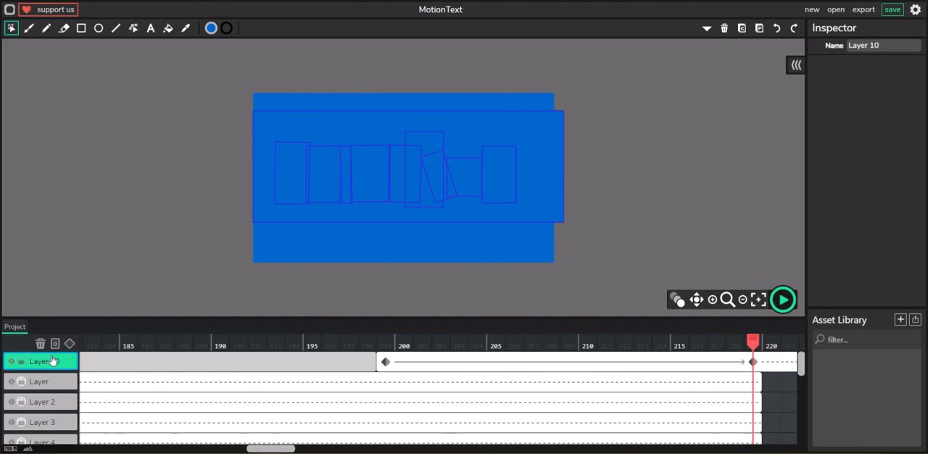
left_click(783, 299)
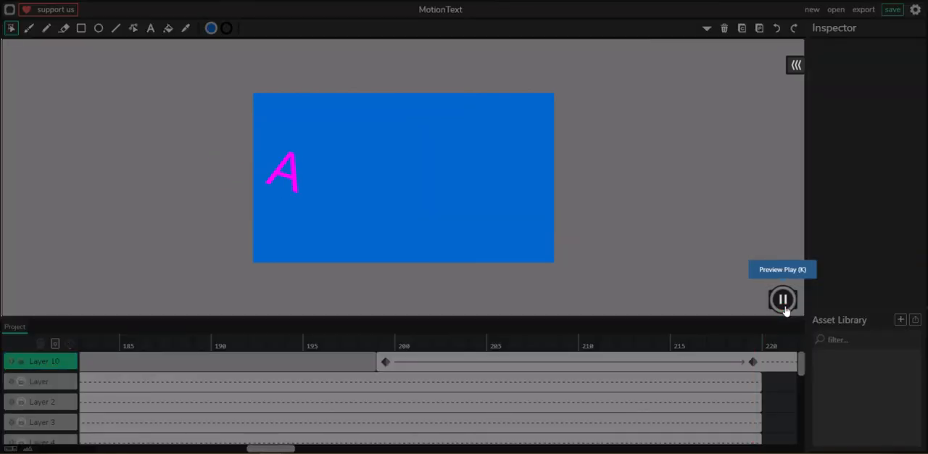